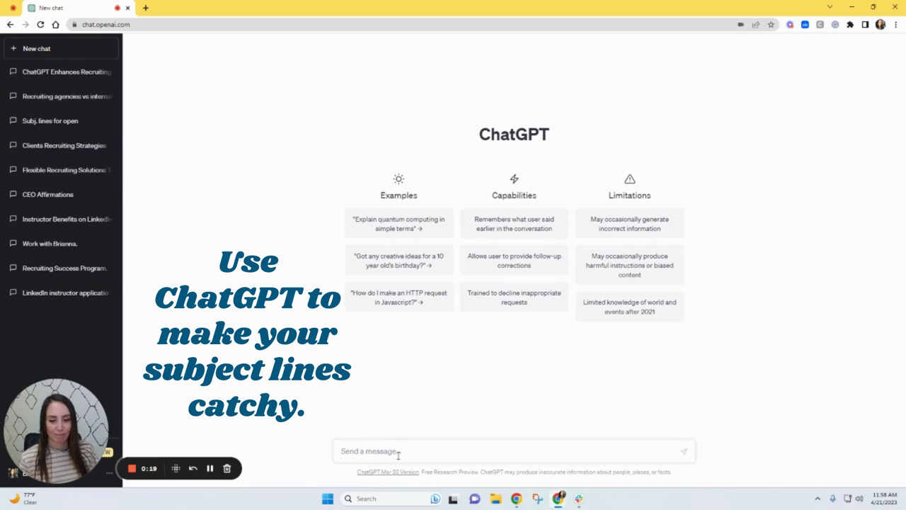
- Ask ChatGPT to 'write catchy subject lines for biz dev' in a new chat
left_click(398, 456)
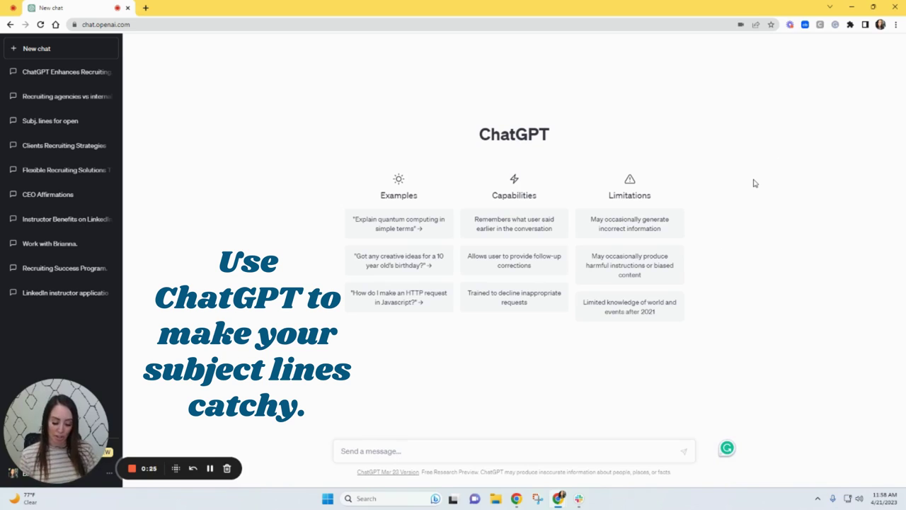
type("write ca")
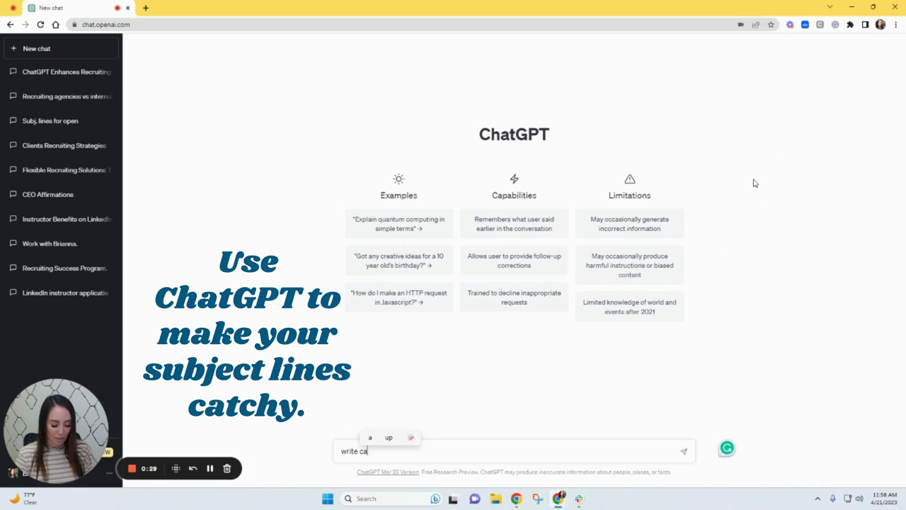
type("tchy subject l")
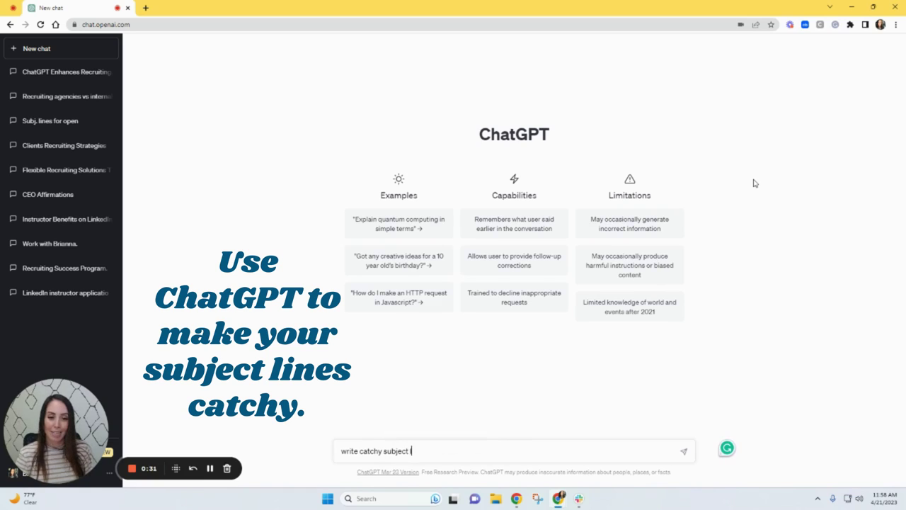
type("ines for")
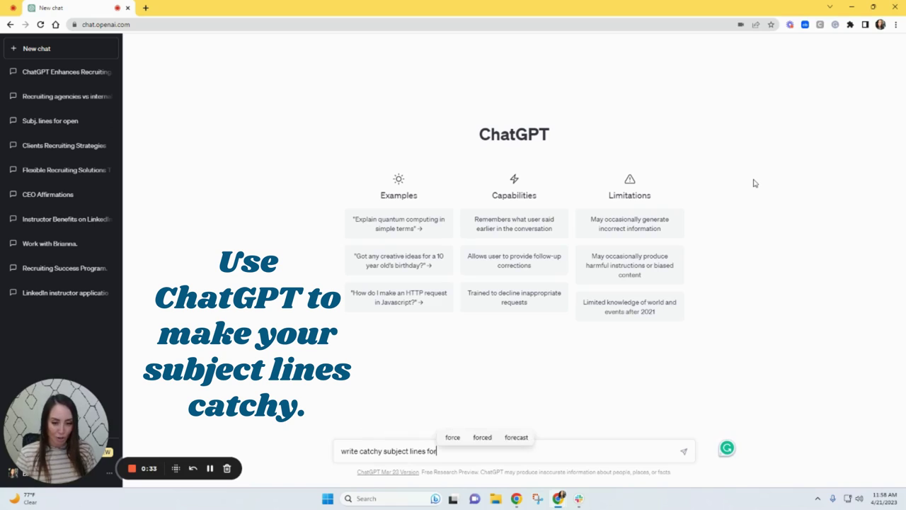
type(" biz dev")
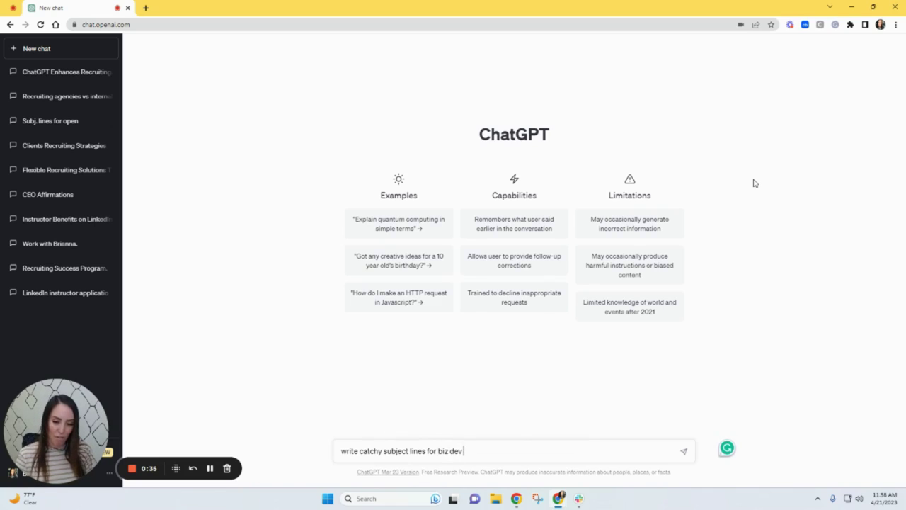
key("Return")
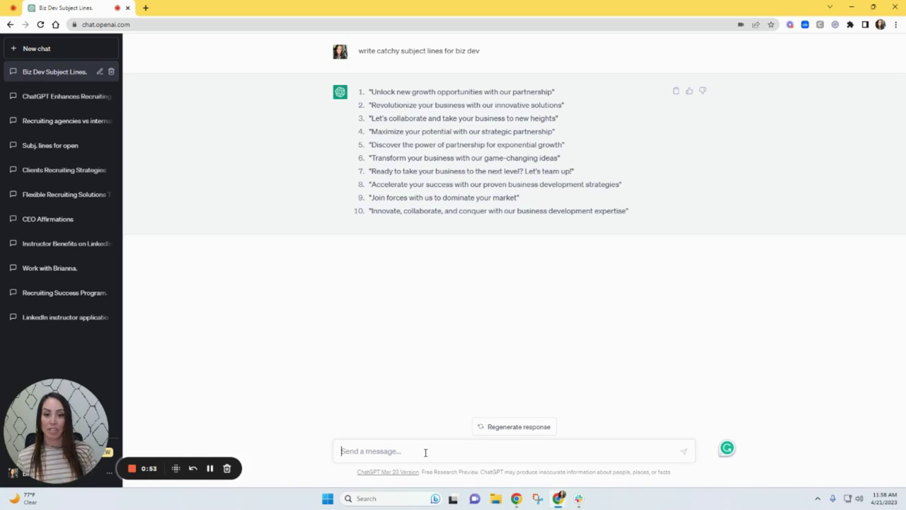
- Follow up with 'those are great, now give me for recruiters getting clients'
type("those are great, ")
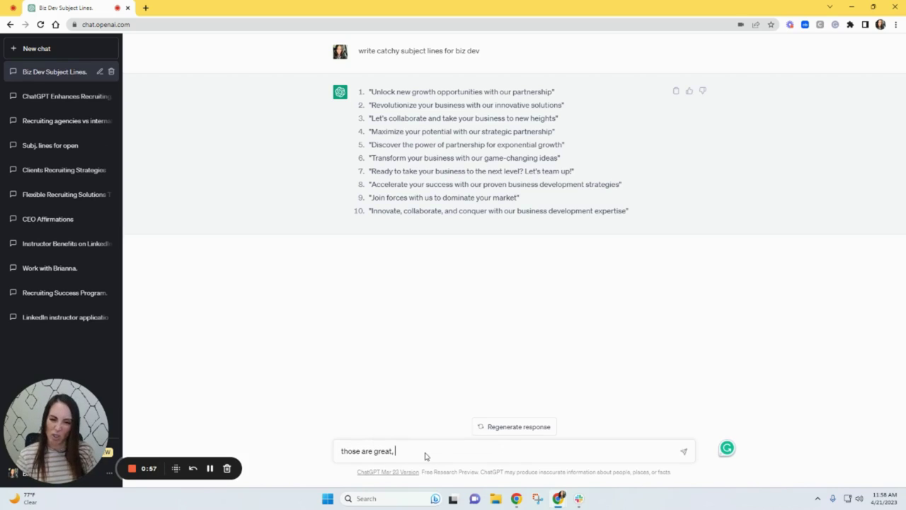
type("now give")
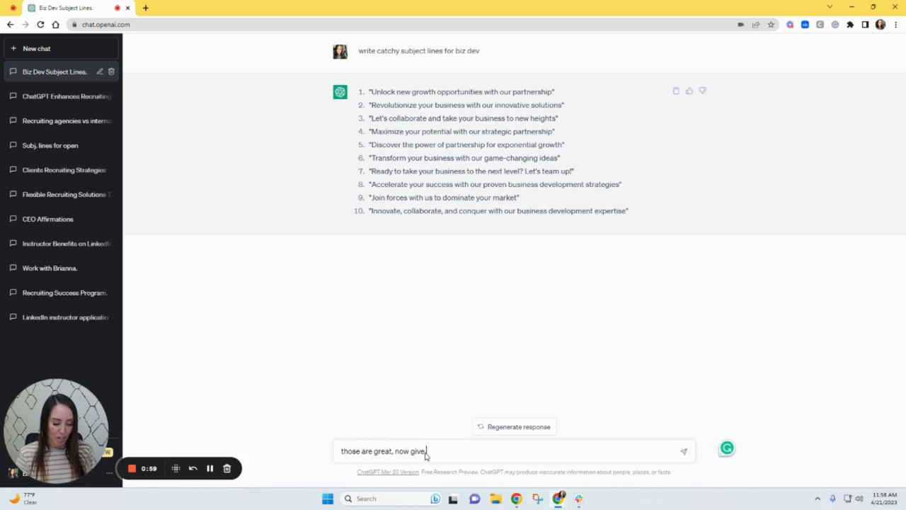
type(" me for recruite")
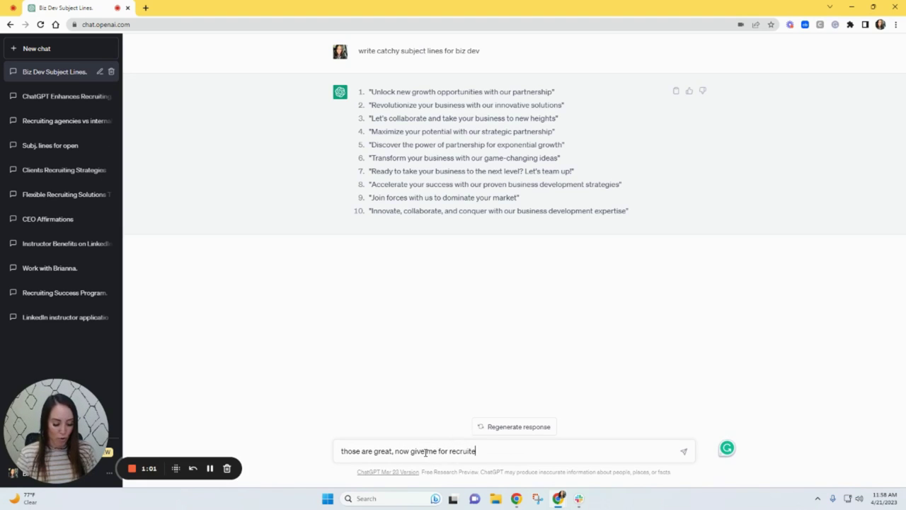
type("rs getting")
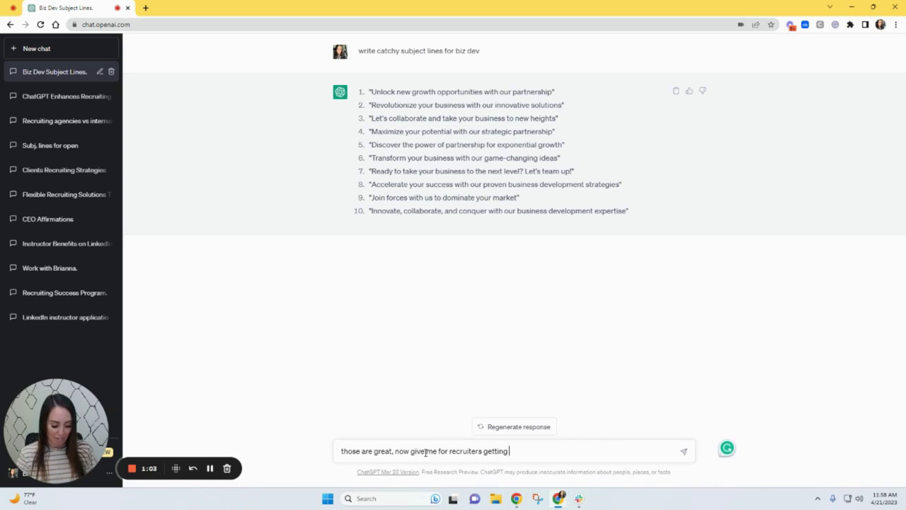
type(" clients")
key("Return")
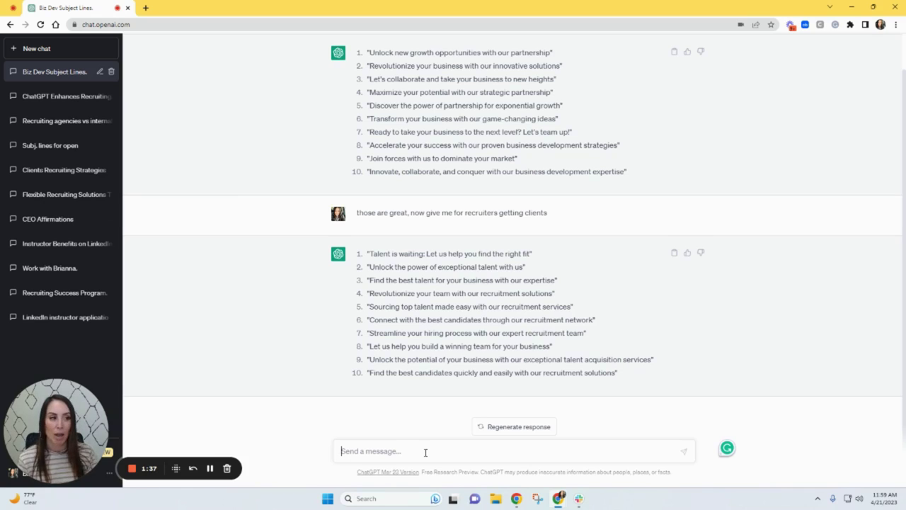
- Load LinkedIn in a new tab, dismiss the messaging popups and select the profile URL
left_click(146, 8)
type("l")
key("Return")
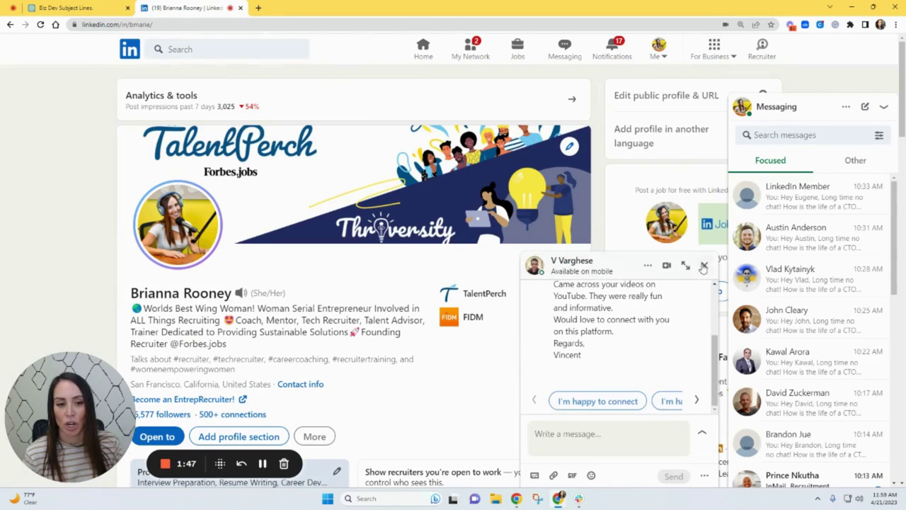
left_click(704, 265)
left_click(799, 107)
left_click(244, 24)
key("ctrl+c")
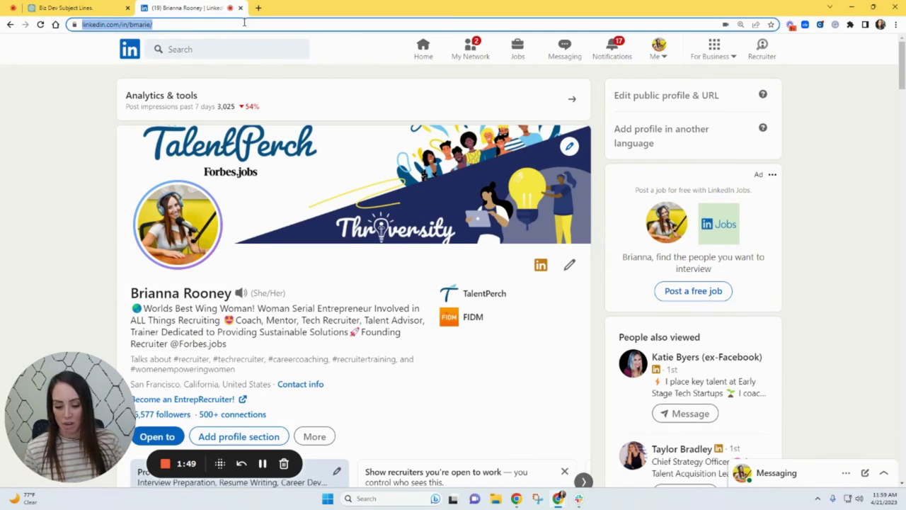
- Send 'Now make these based on me and my companies' with the pasted LinkedIn profile URL
left_click(68, 7)
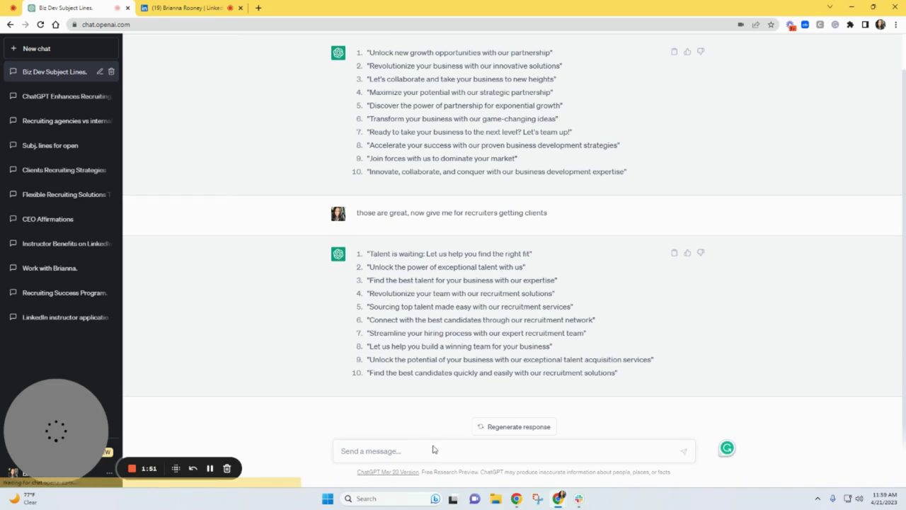
type("Now ma")
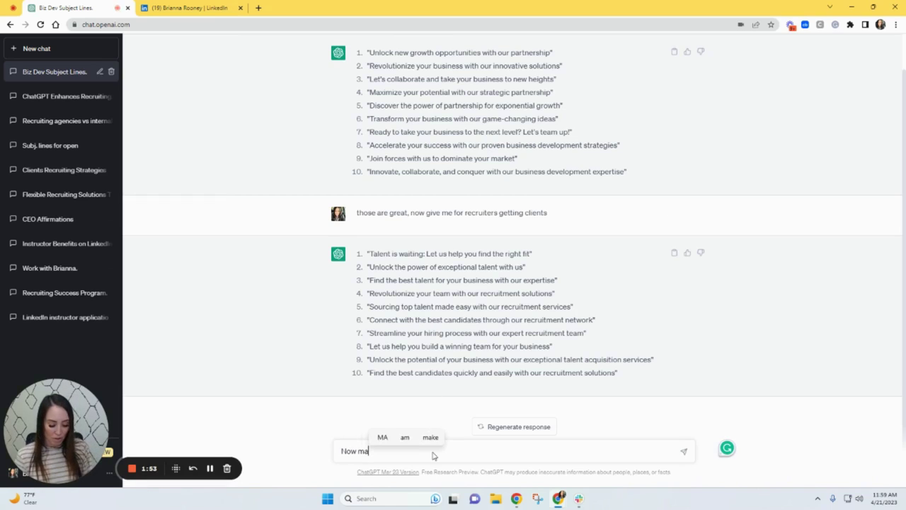
type("ke these b")
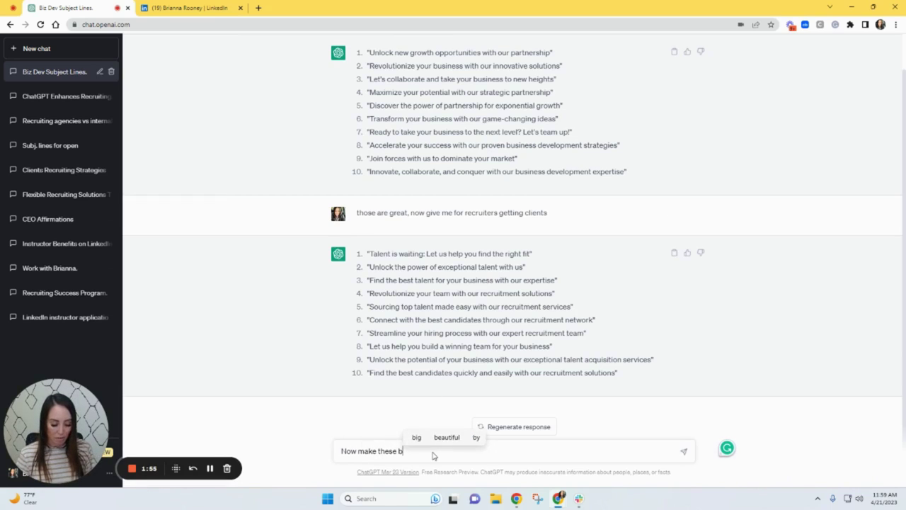
type("ased on me and my companies")
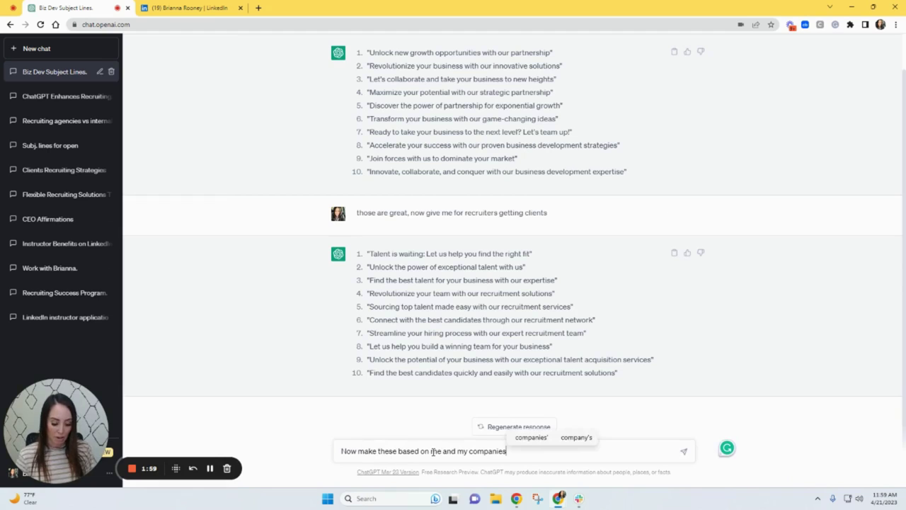
key("ctrl+v")
key("Return")
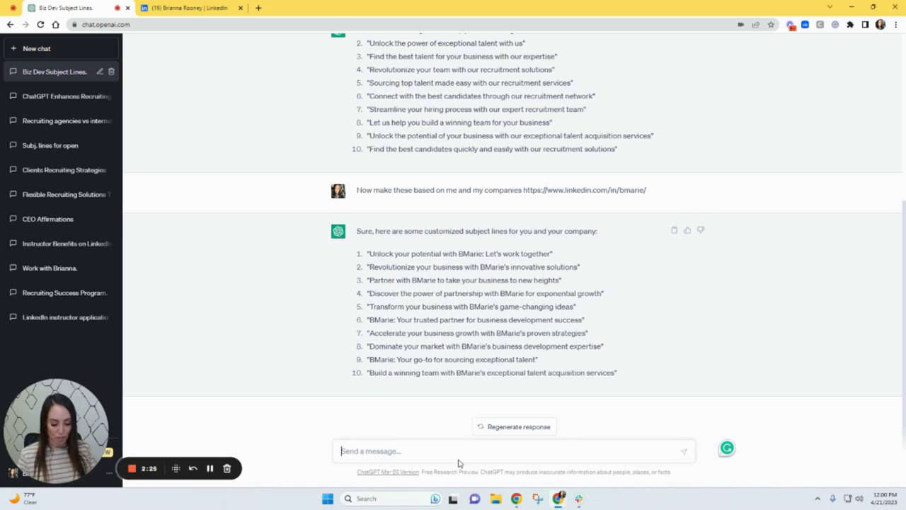
type("redo t")
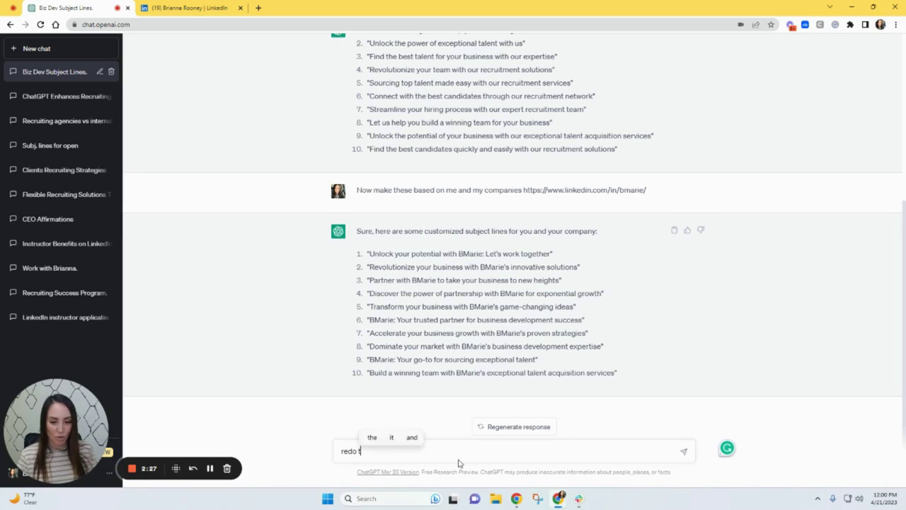
type("hese with my compant")
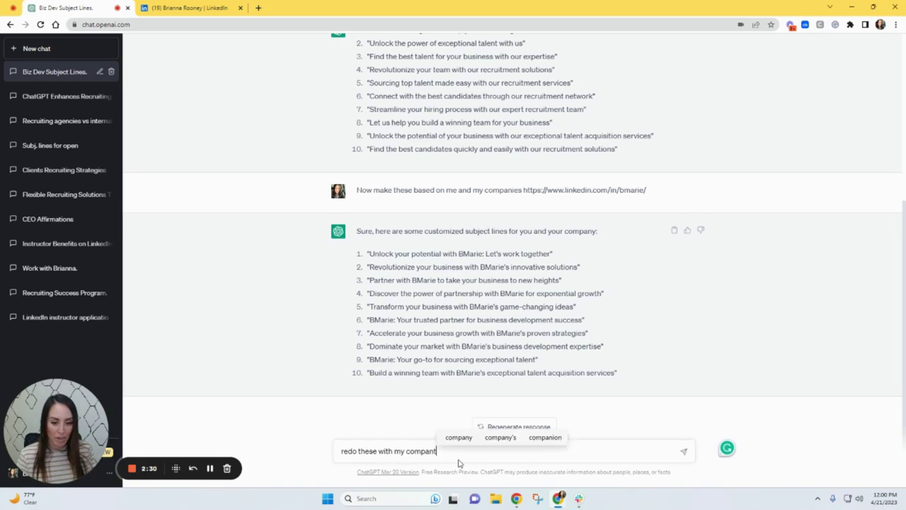
key("BackSpace")
type("y,")
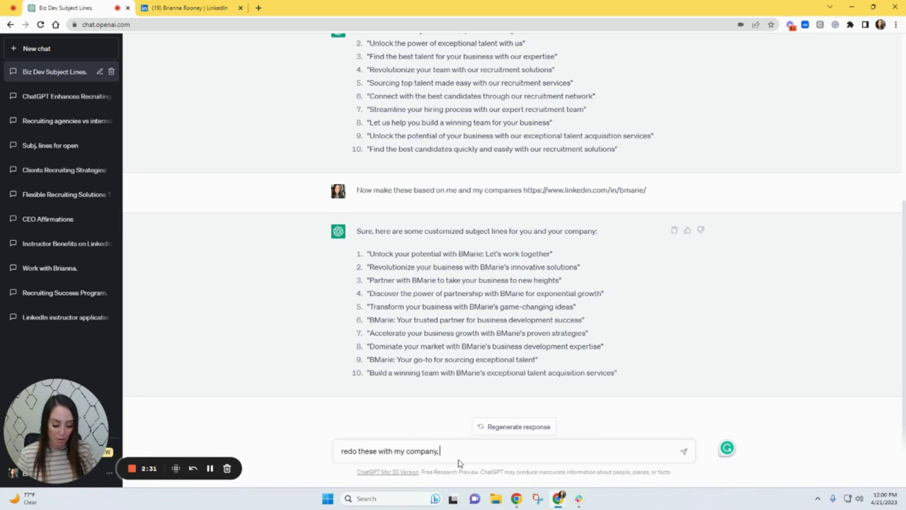
type(" www.talentperch.com")
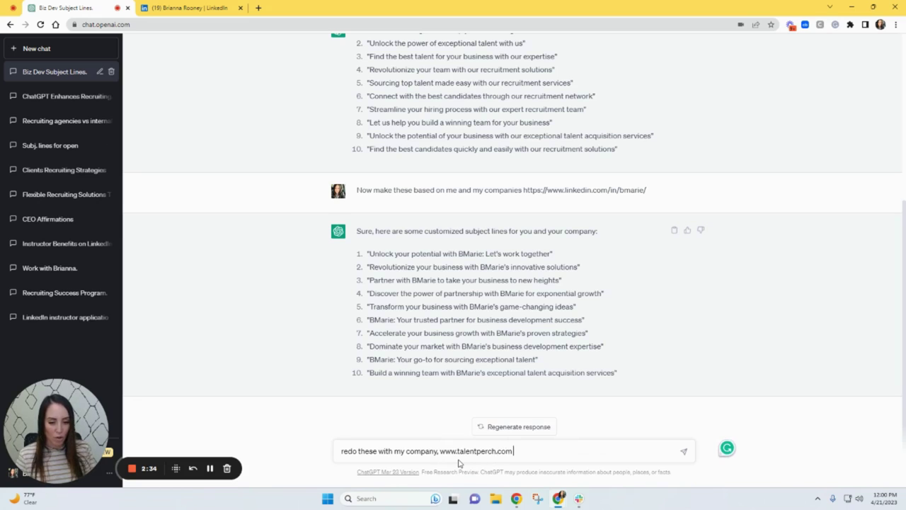
key("Return")
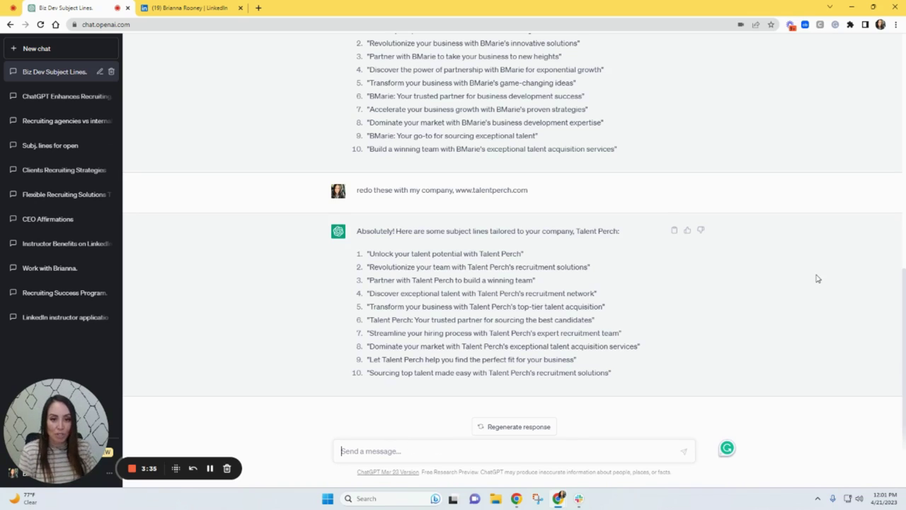
- Ask ChatGPT which of the Talent Perch subject lines would get the most clicks
type("which one")
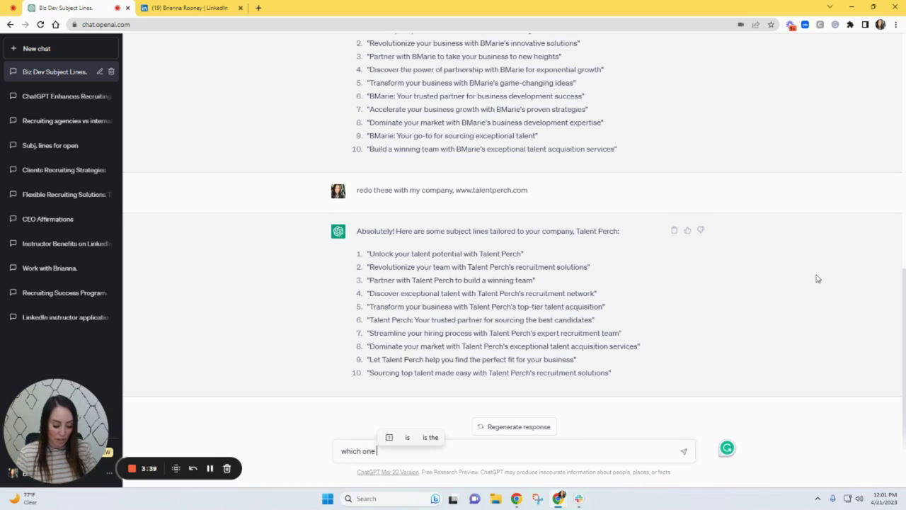
type(" would h")
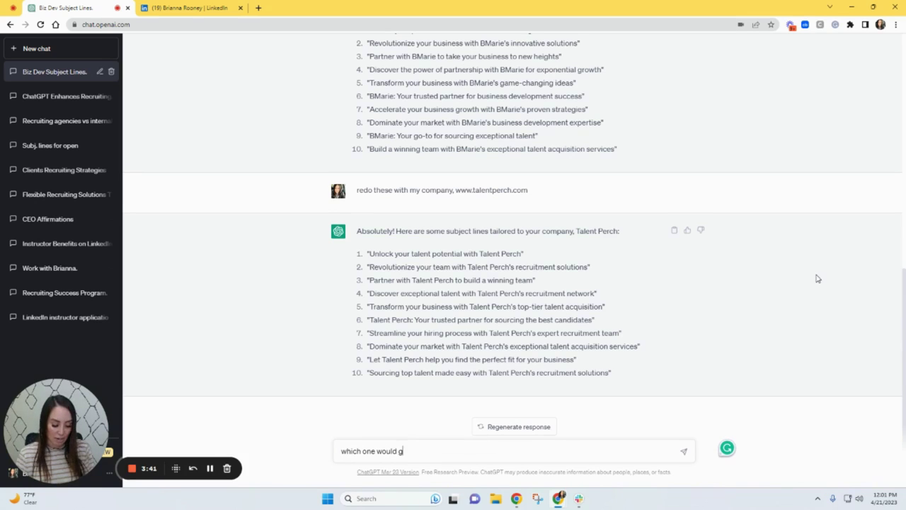
type("et the most ")
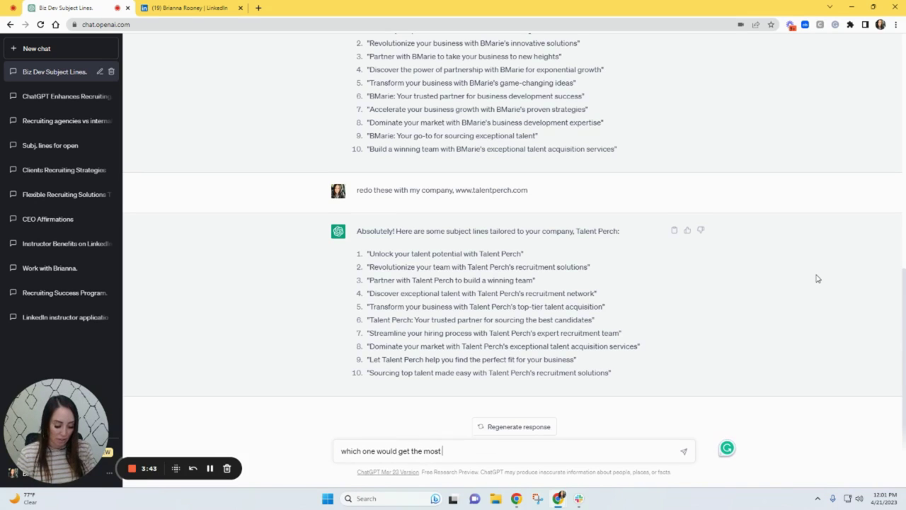
type("clicks")
key("Return")
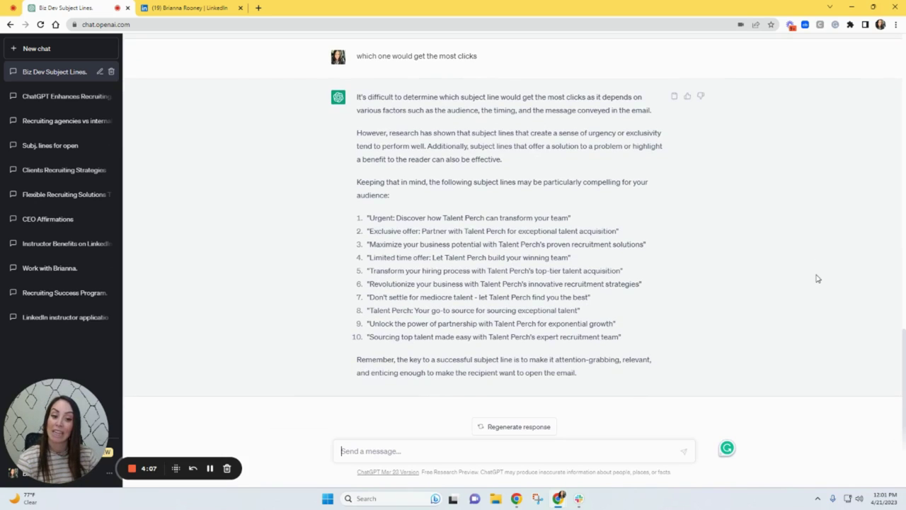
- Send 'now tweak those for a tech recruiter getting clients'
type("now tw")
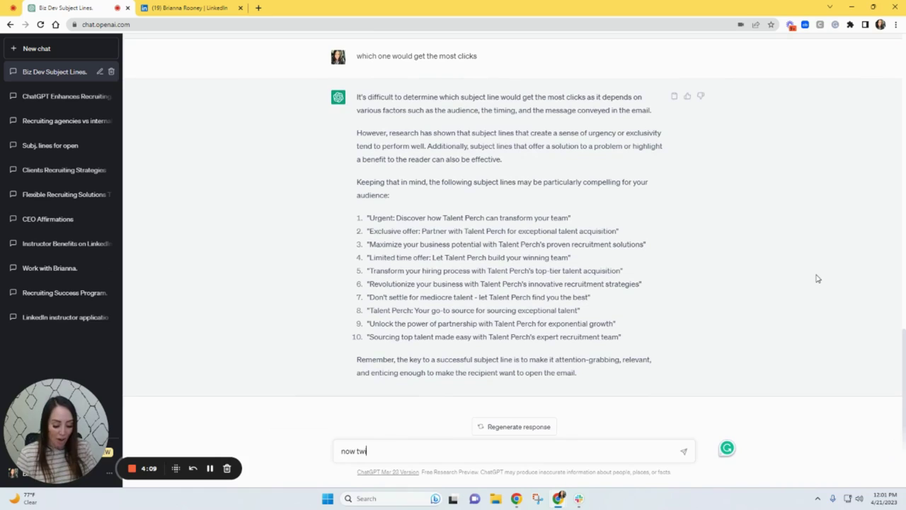
type("eak those ")
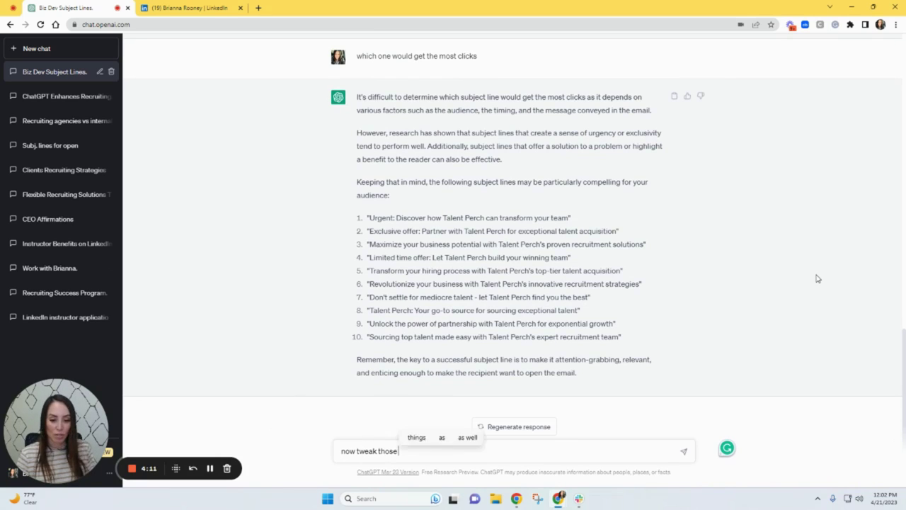
type("for a te")
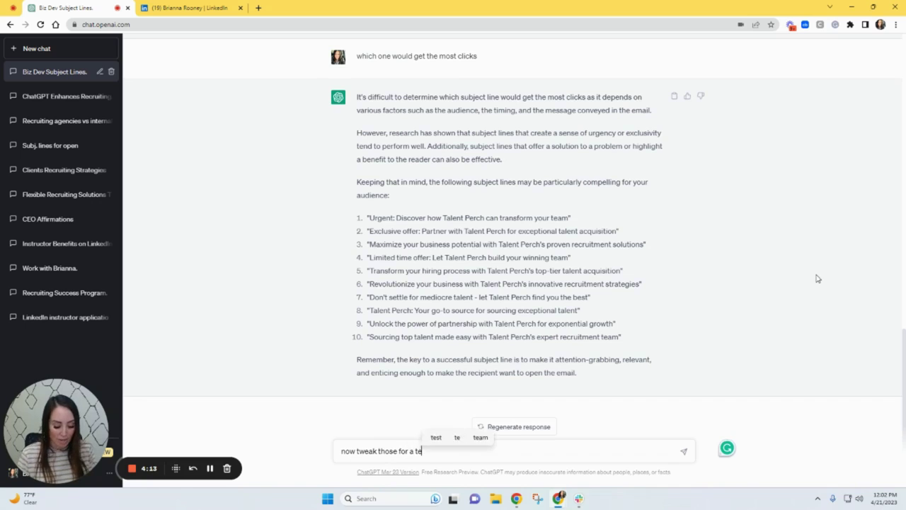
type("ch recruiter ggettin")
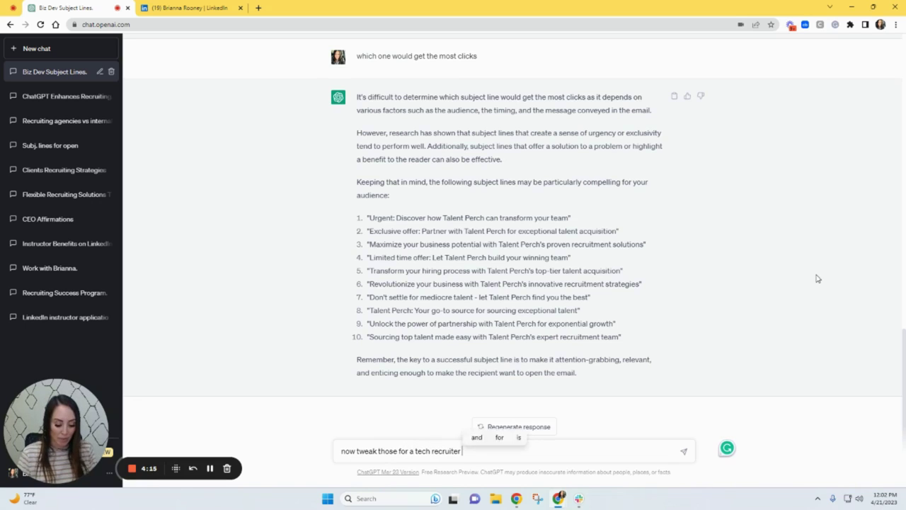
key("BackSpace")
key("BackSpace")
key("BackSpace")
key("BackSpace")
key("BackSpace")
key("BackSpace")
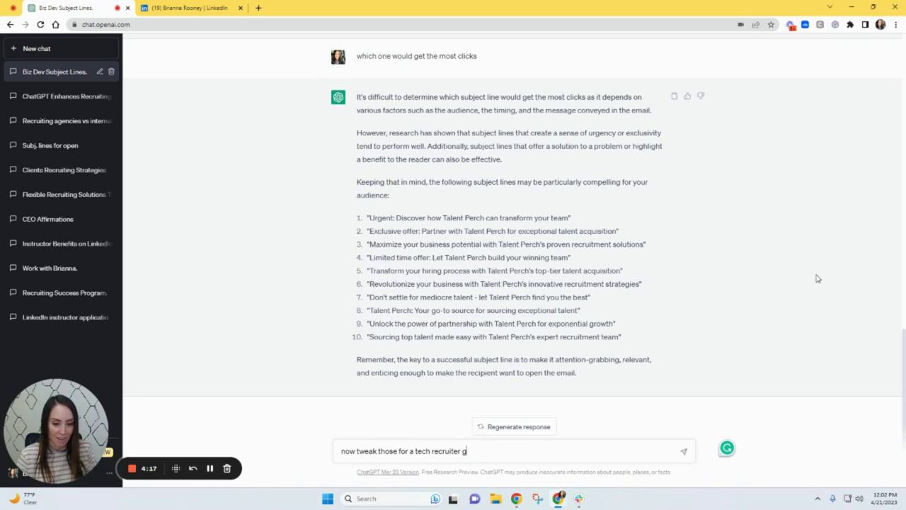
type("etting")
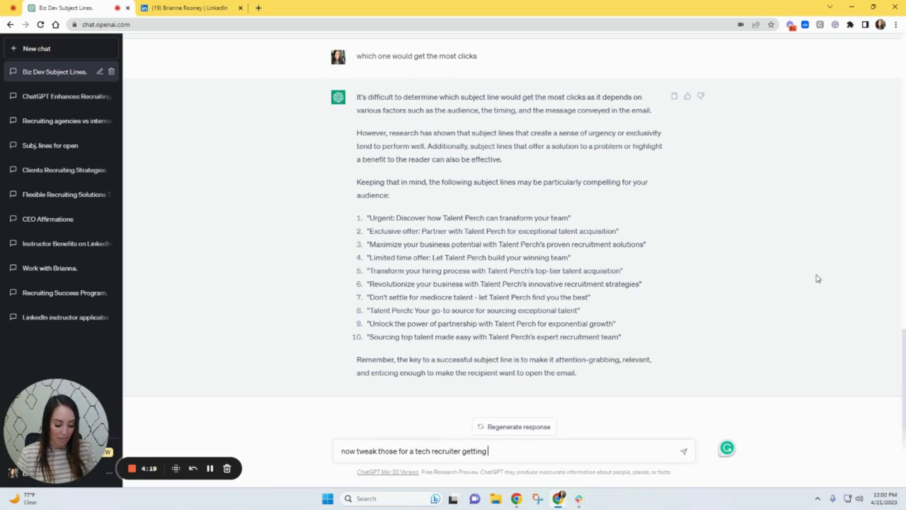
type(" clients")
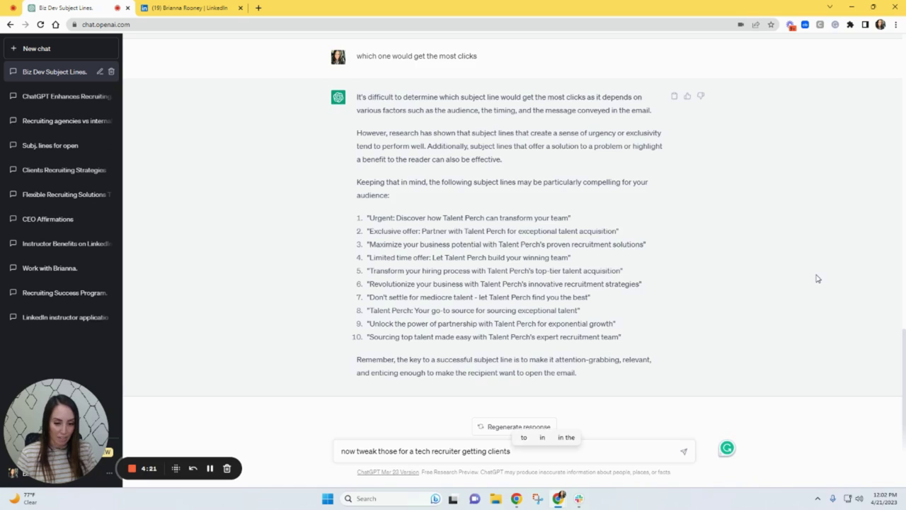
key("Return")
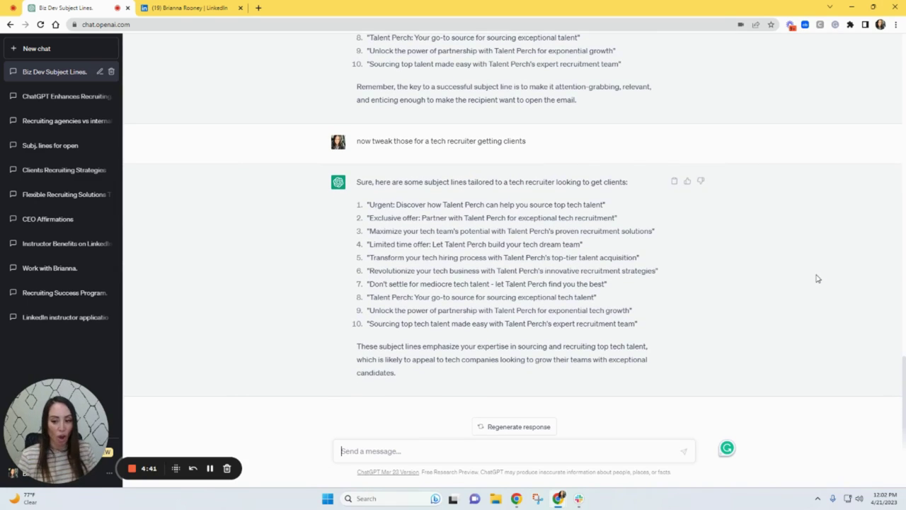
- Request 'now shorten them up but keep them powerful', then draft a prompt about knowing the recipient
type("now")
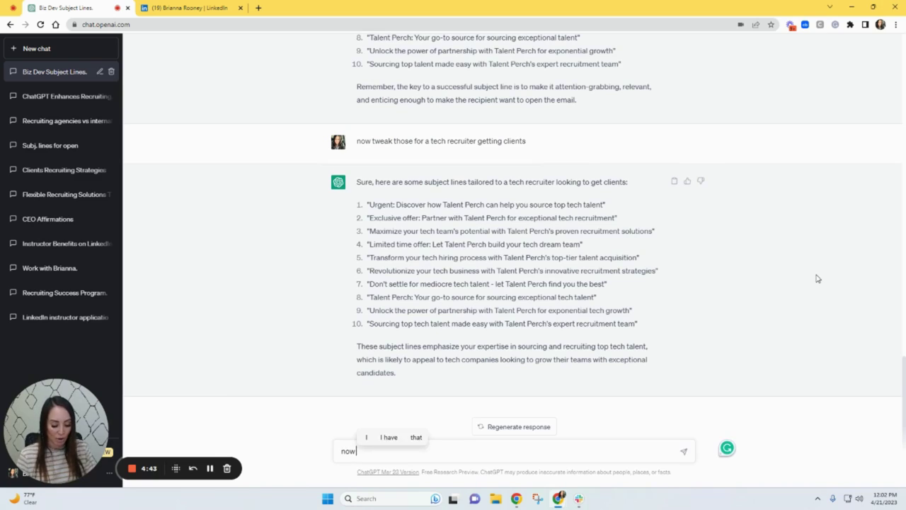
type(" shorten them uup")
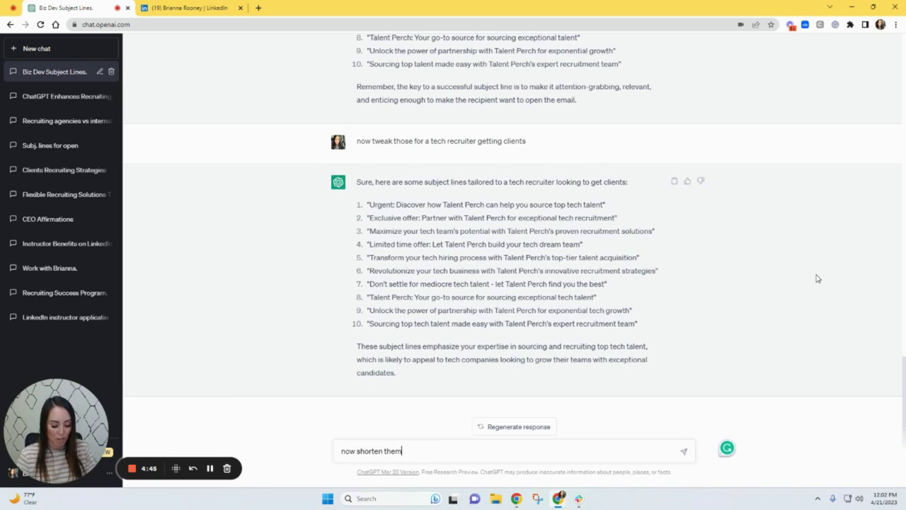
key("BackSpace")
key("BackSpace")
type("p but m")
key("BackSpace")
type("keep th")
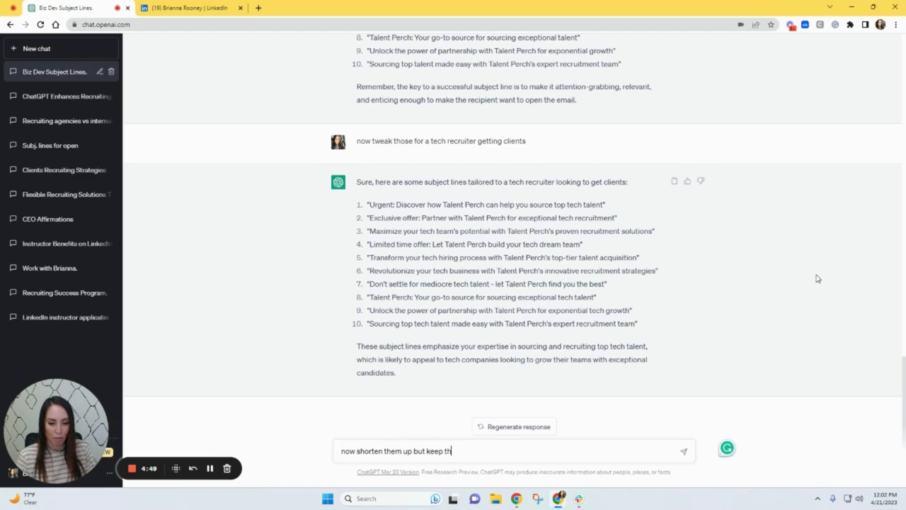
type("em powerful")
key("Return")
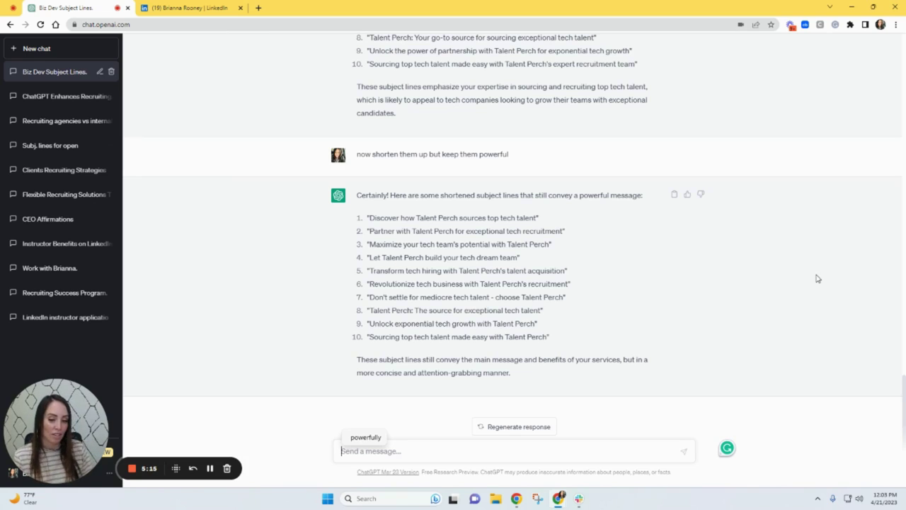
type("make thes")
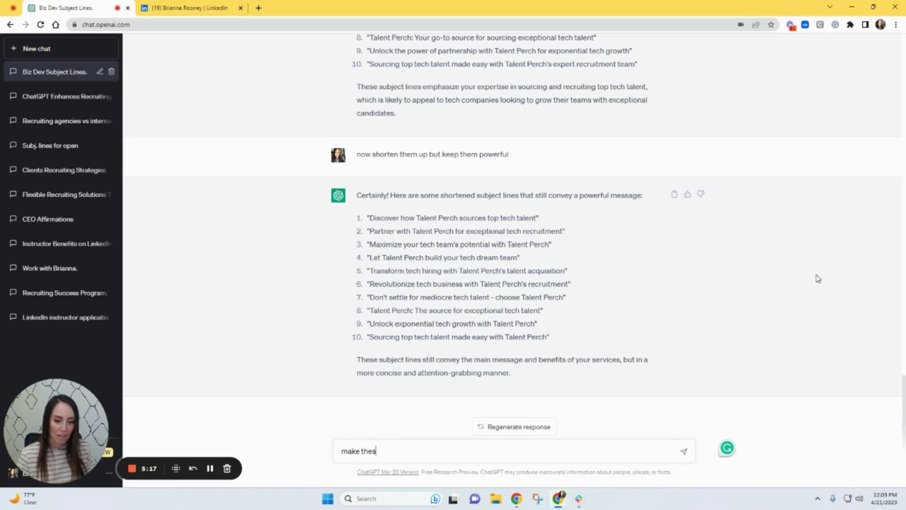
type("e seem like we")
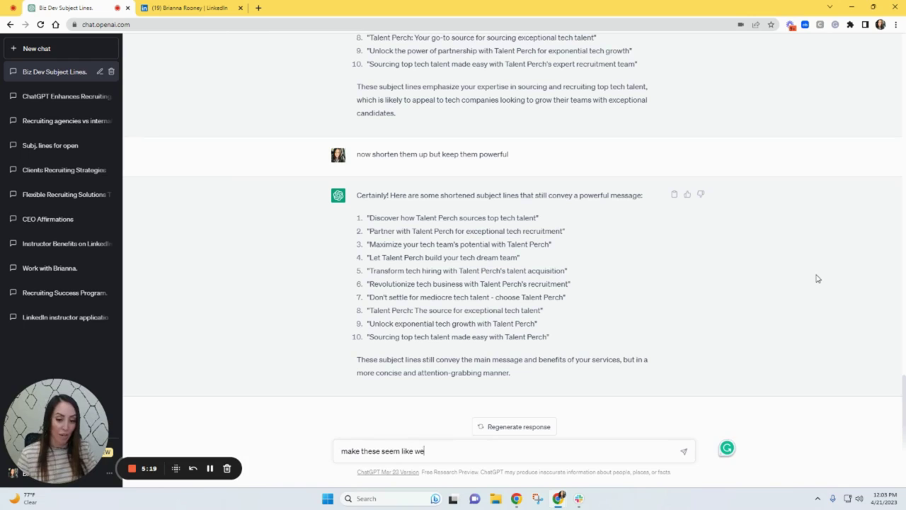
type(" know the person")
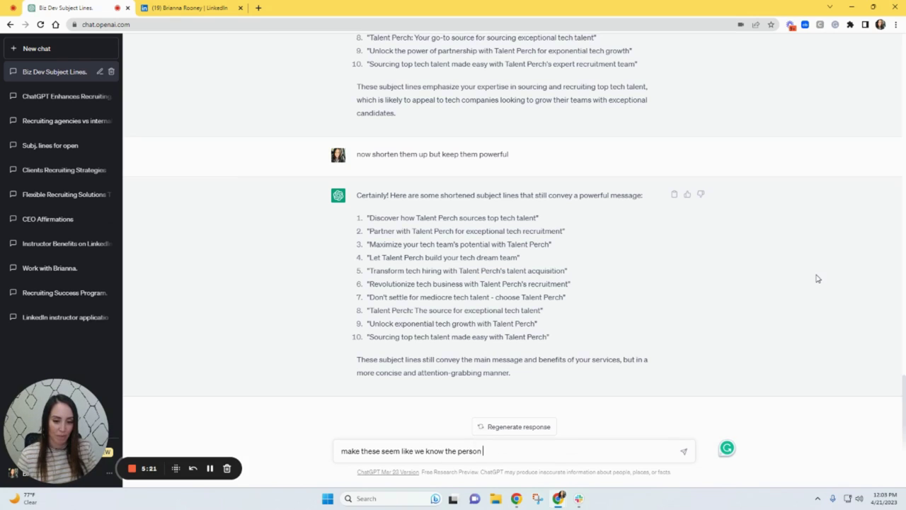
type(" we are sending these to")
- Send the personalization request and highlight 'dream tech team' in line 4 of the reply
key("Return")
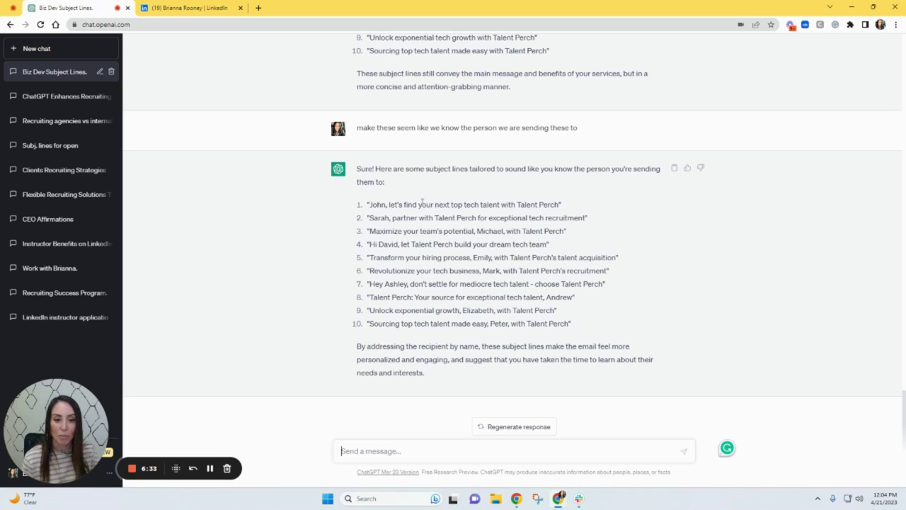
left_click_drag(489, 245, 547, 245)
left_click(546, 245)
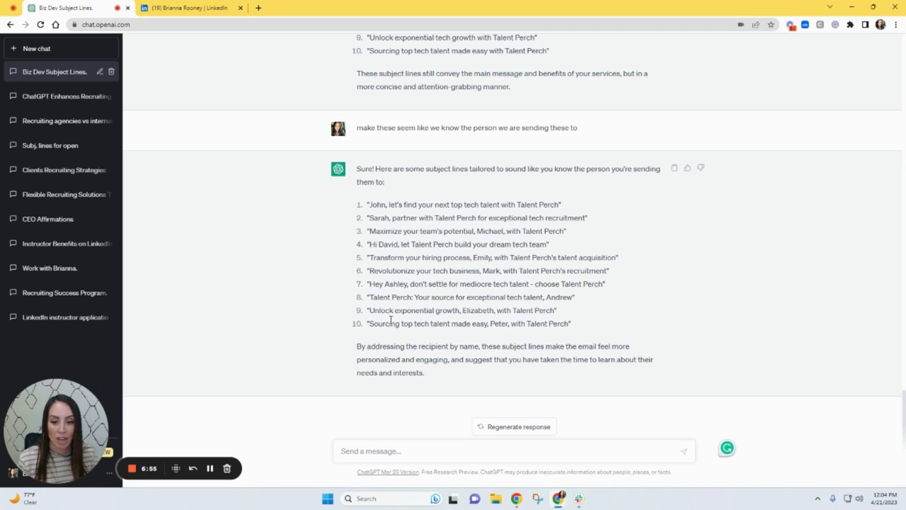
- Highlight personalized subject line 9, then review the earlier subject-line lists
left_click_drag(370, 310, 555, 310)
left_click(448, 318)
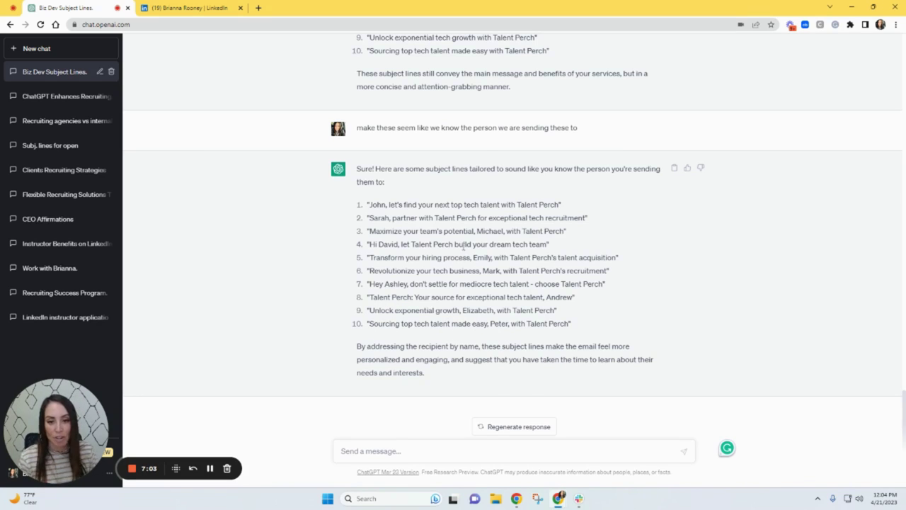
scroll(531, 233, "up", 2)
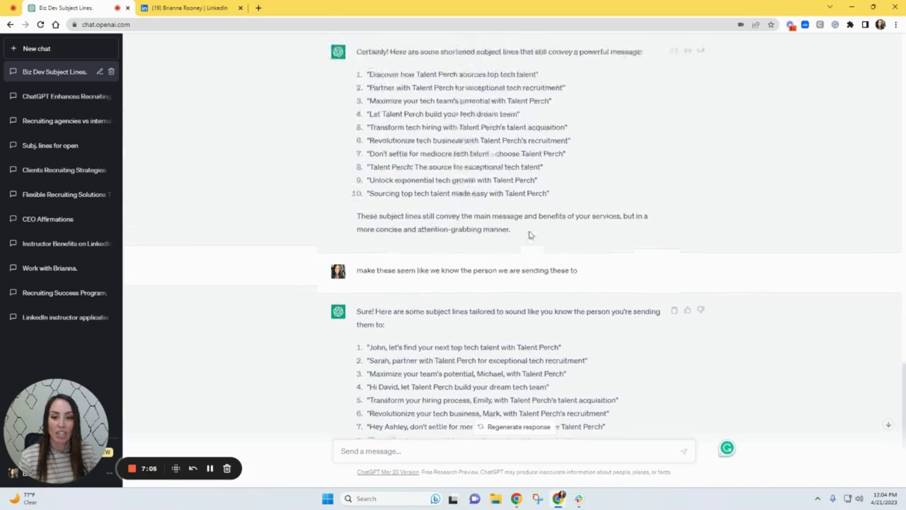
scroll(528, 227, "up", 6)
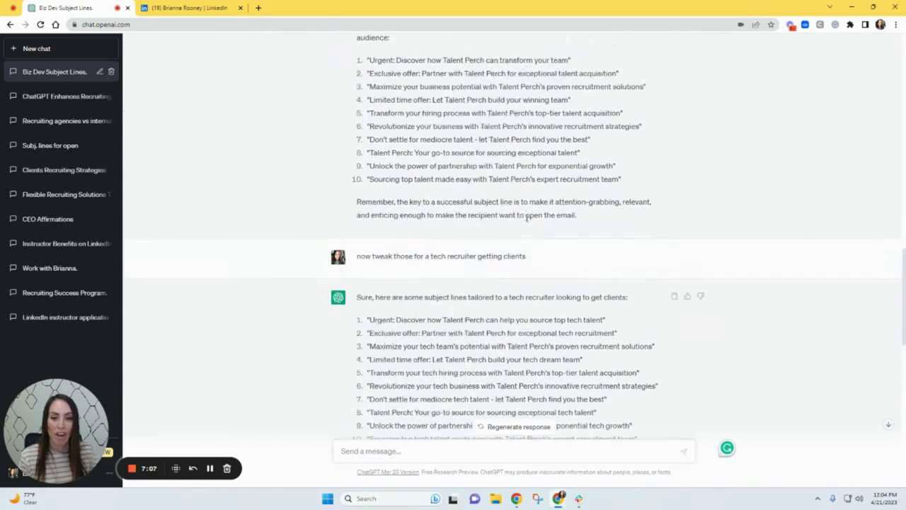
scroll(527, 311, "up", 1)
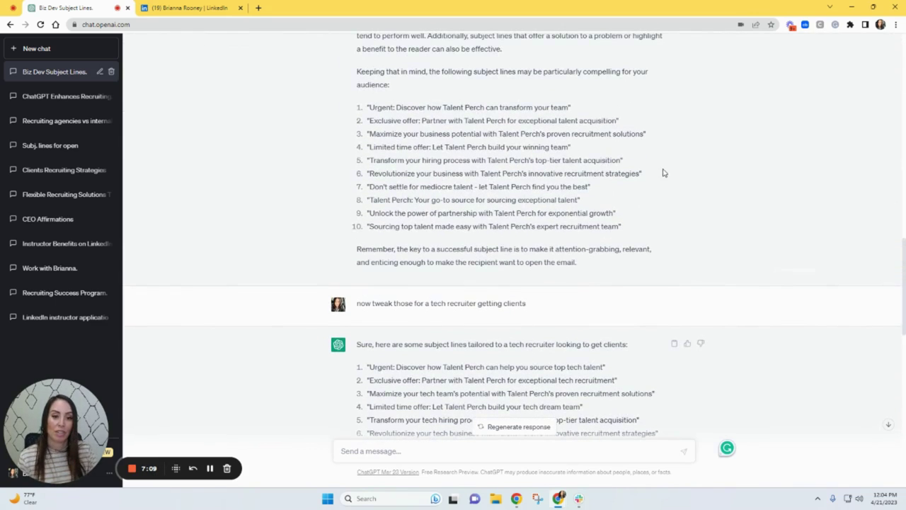
scroll(564, 199, "up", 1)
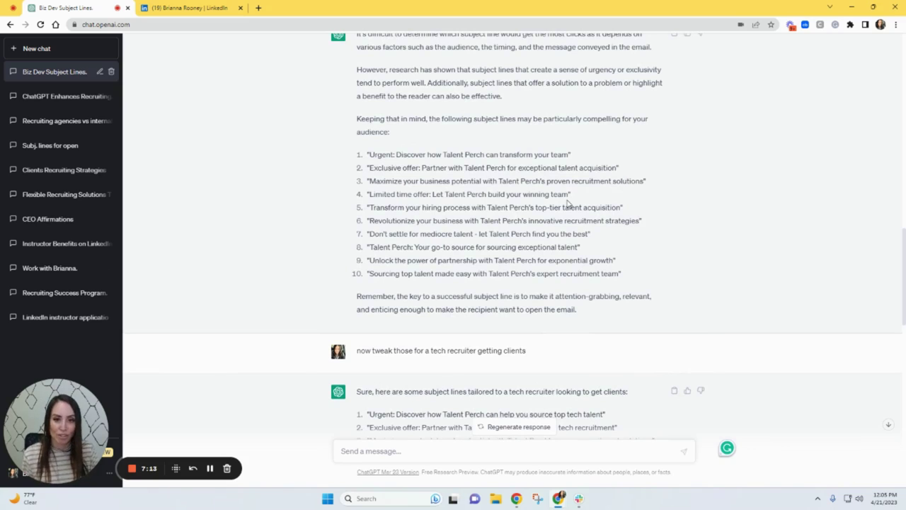
scroll(568, 251, "down", 8)
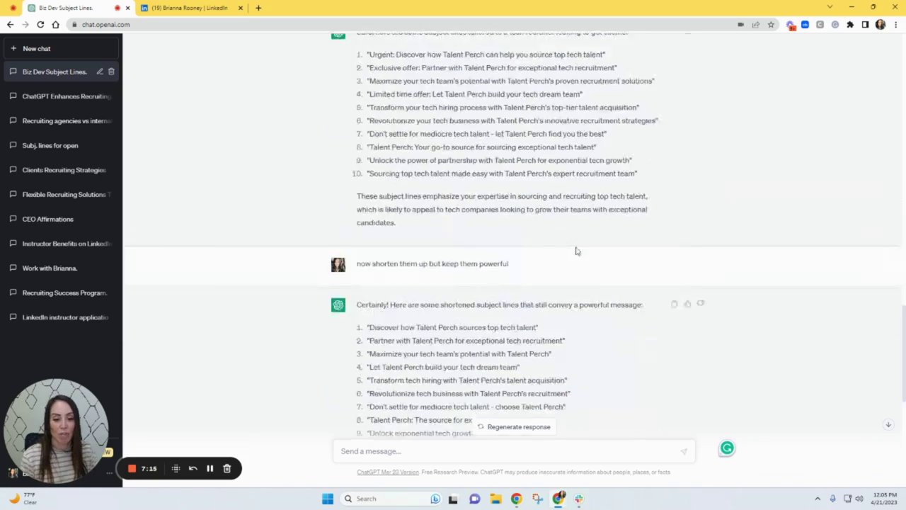
scroll(566, 255, "down", 8)
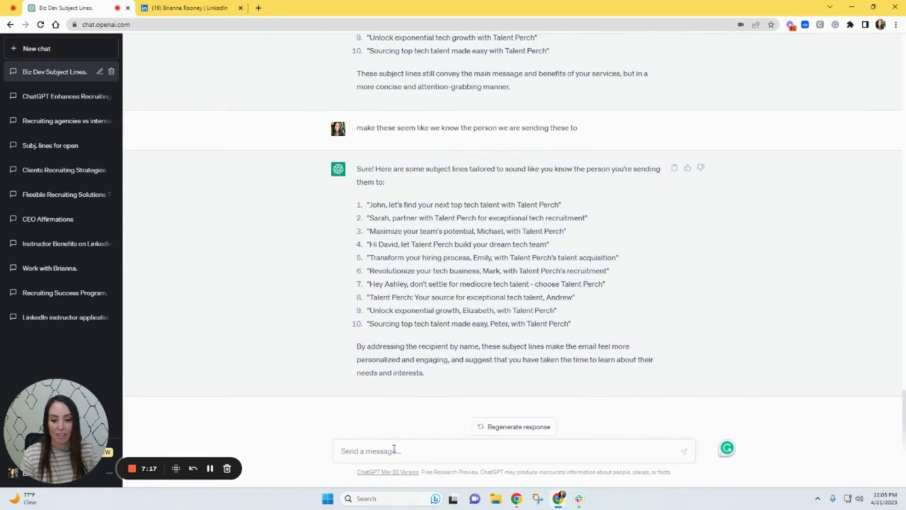
- Ask ChatGPT to 'Give me the most opened subject lines' for Talent Perch
left_click(394, 451)
type("a")
key("BackSpace")
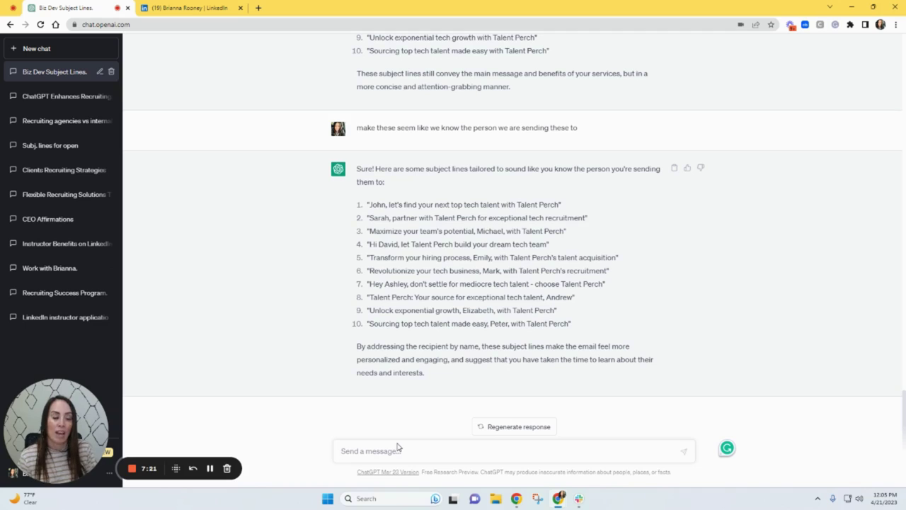
type("Give me th")
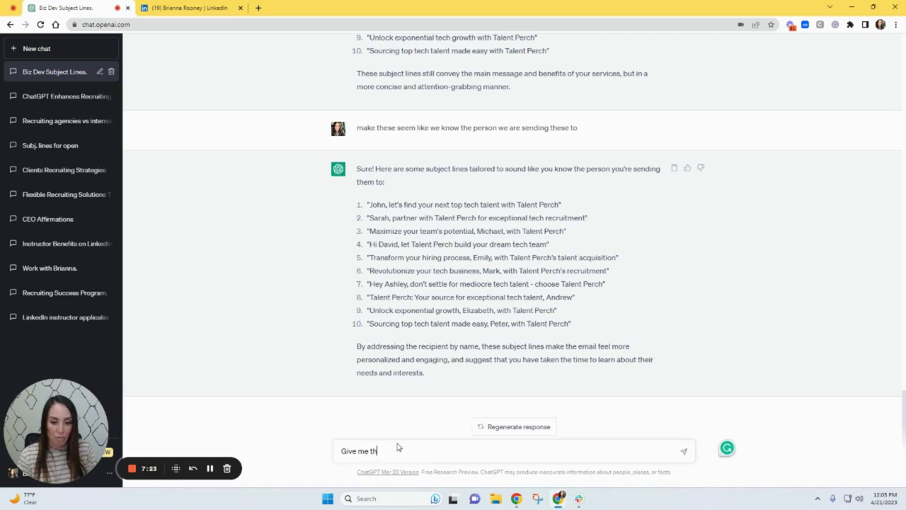
type("e most opened s")
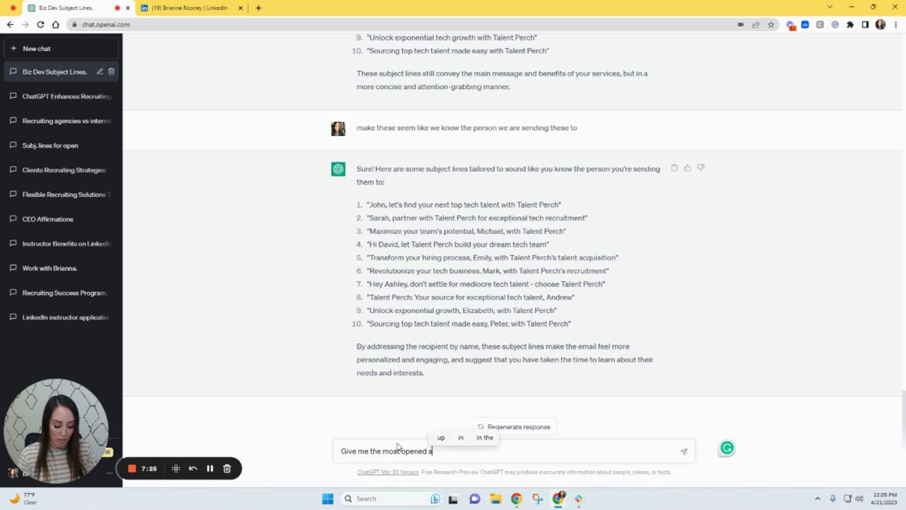
type("ubject lines")
key("Return")
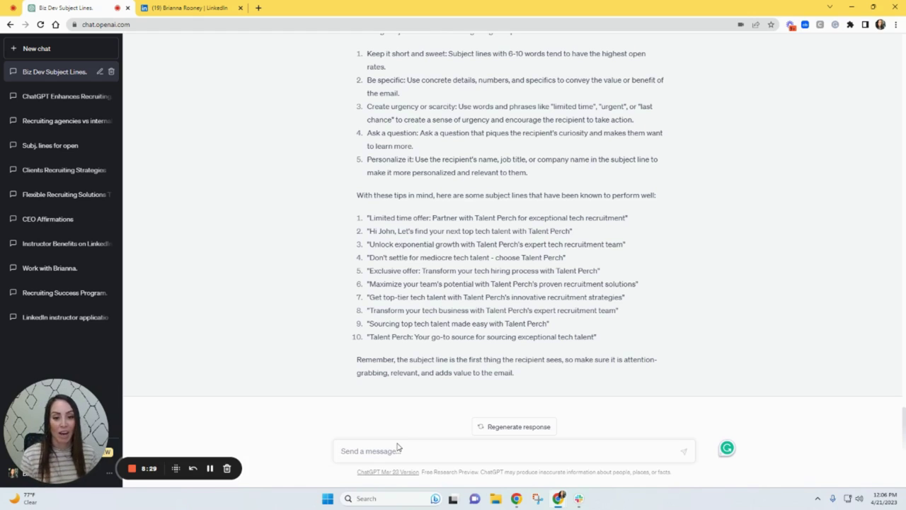
left_click(397, 447)
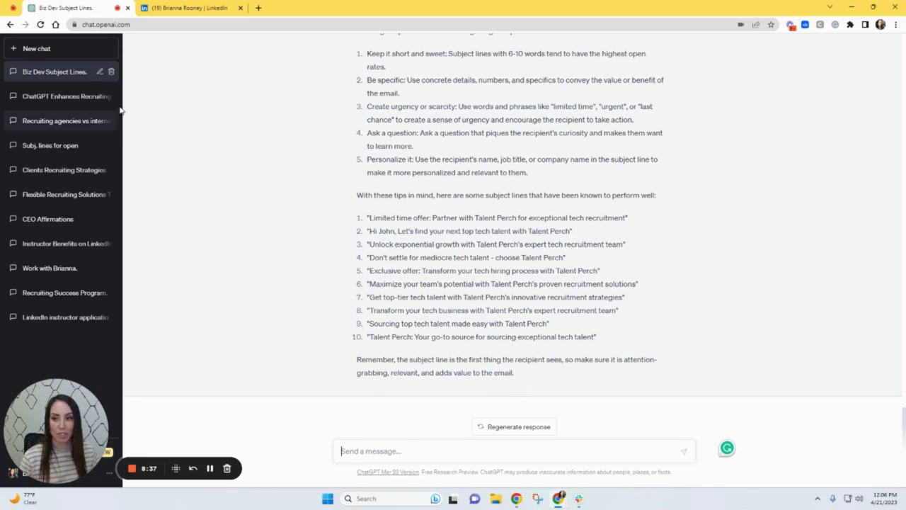
- In a new chat, request a biz dev sequence to win clients as a tech recruiter, including your LinkedIn profile link
left_click(63, 51)
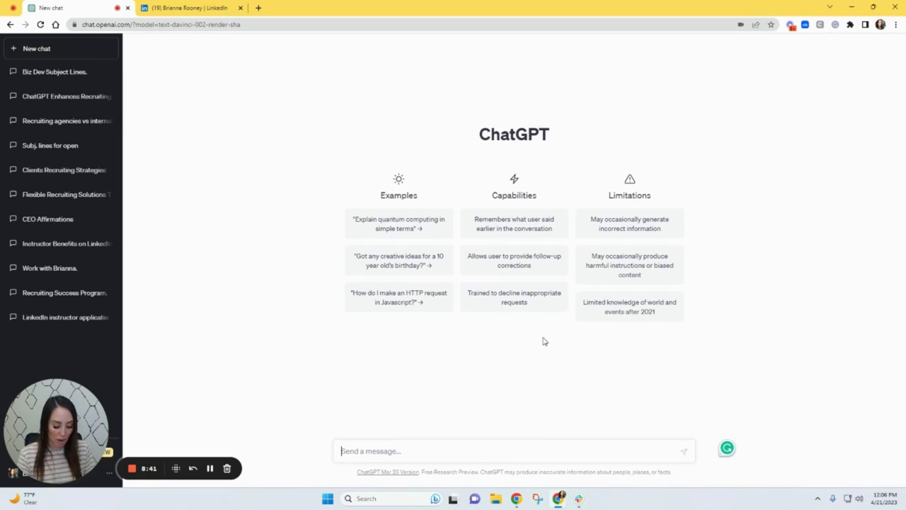
type("give me a bu")
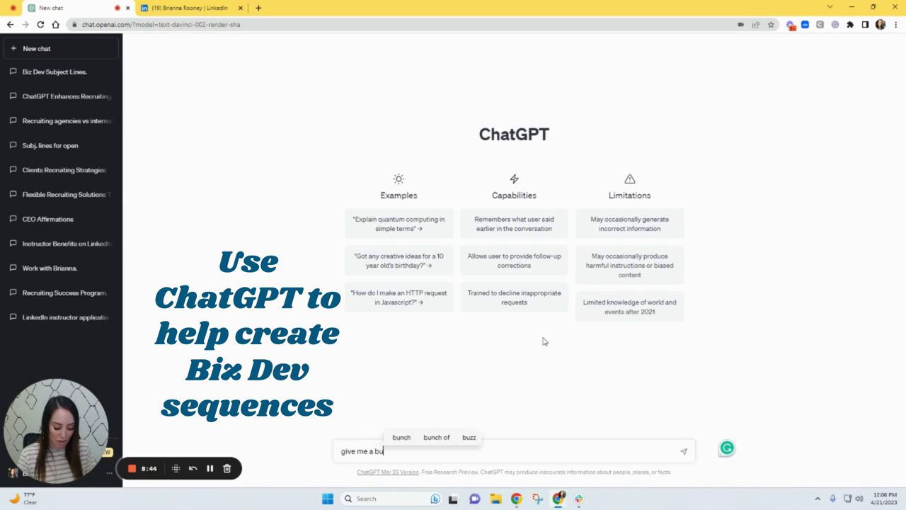
key("BackSpace")
type("iz dev s")
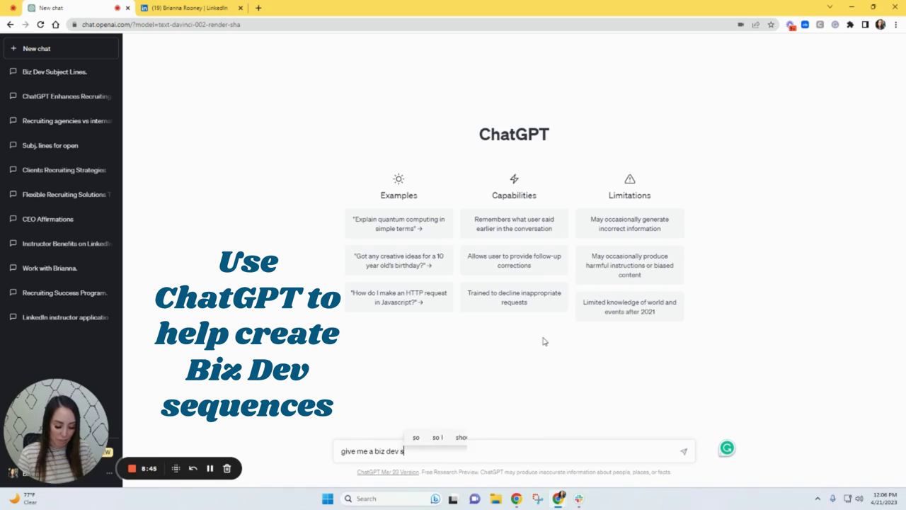
type("equnce")
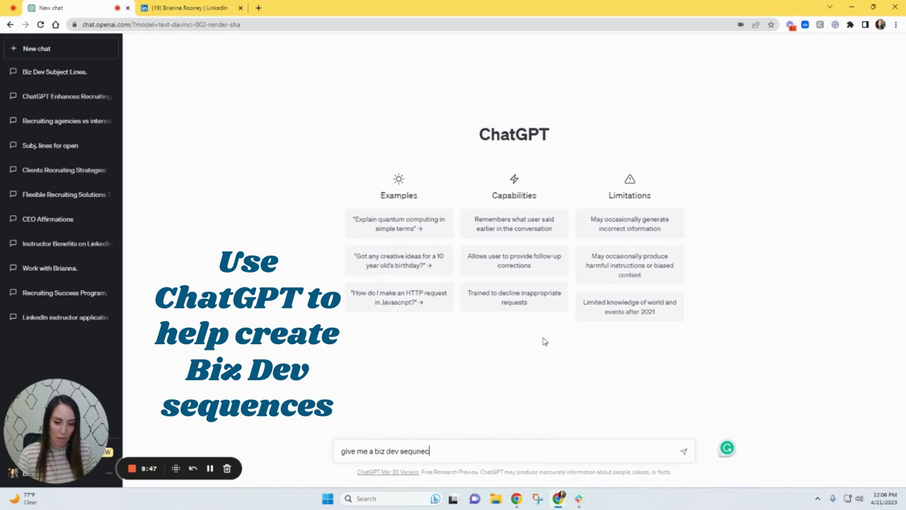
key("BackSpace")
key("BackSpace")
key("BackSpace")
type("ence to")
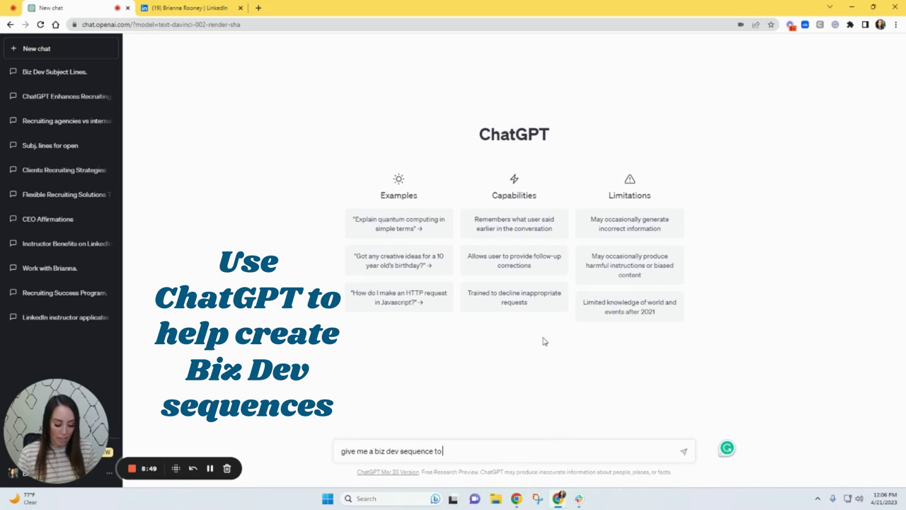
type(" get clients")
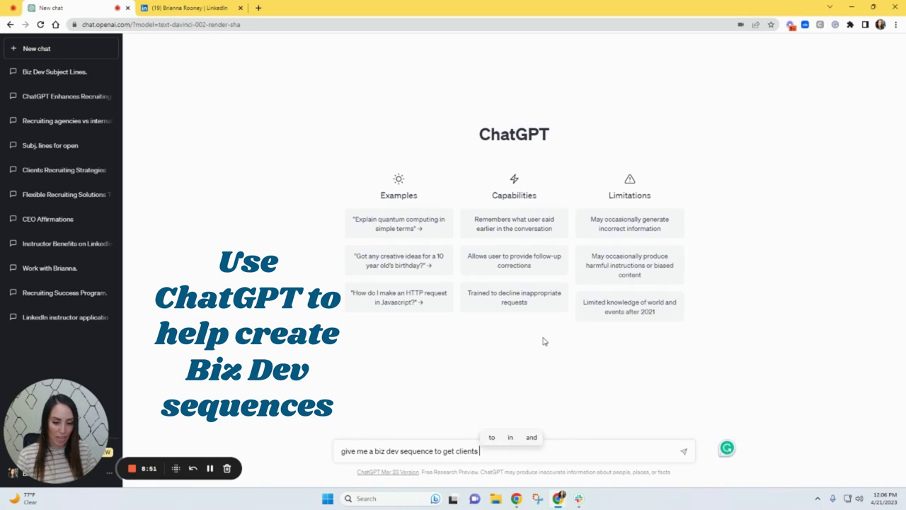
type(" for ")
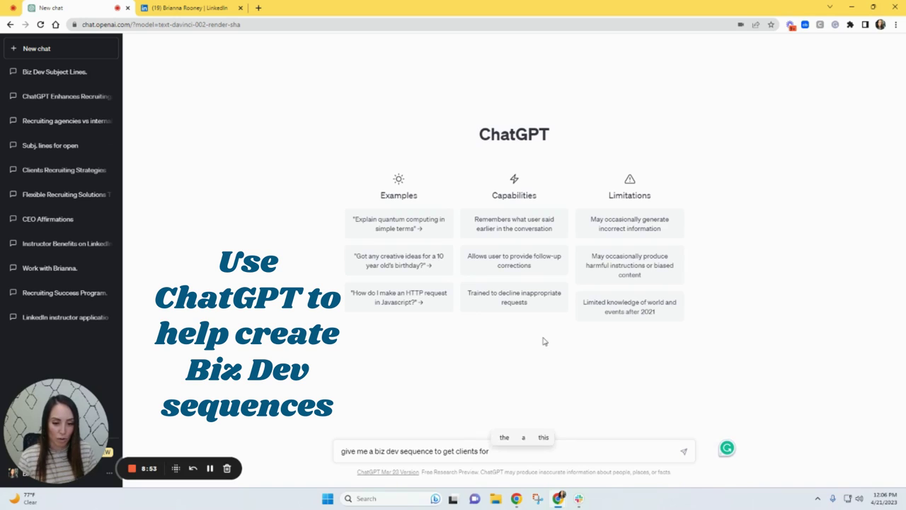
type("me, a tech rec")
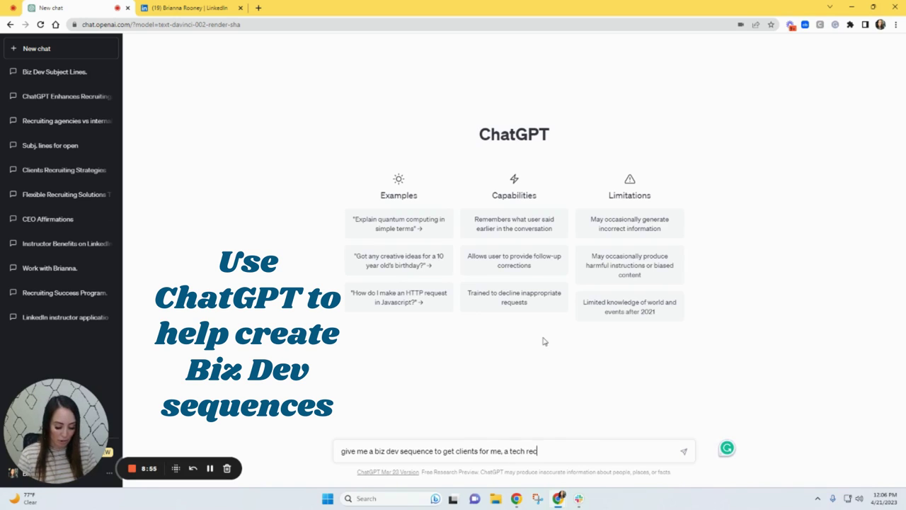
type("ruiter")
type("https://www.linkedin.com/in/bmarie/")
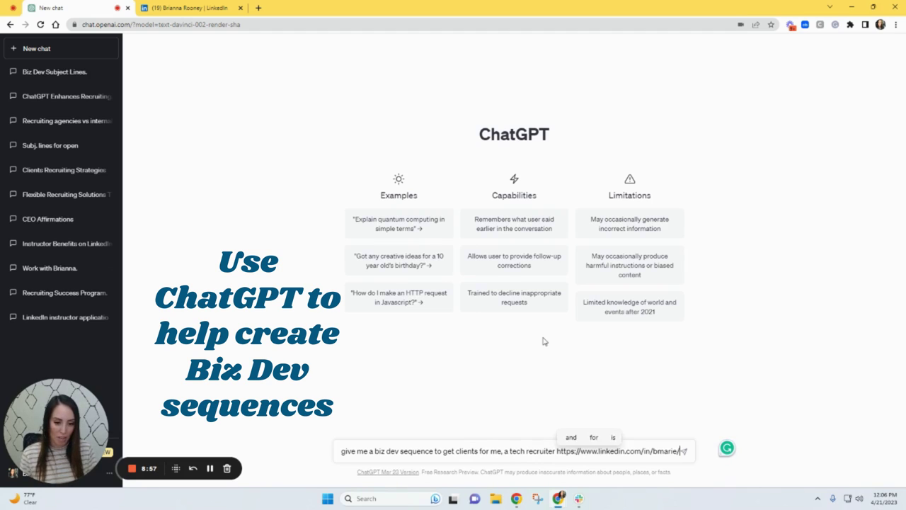
key("Return")
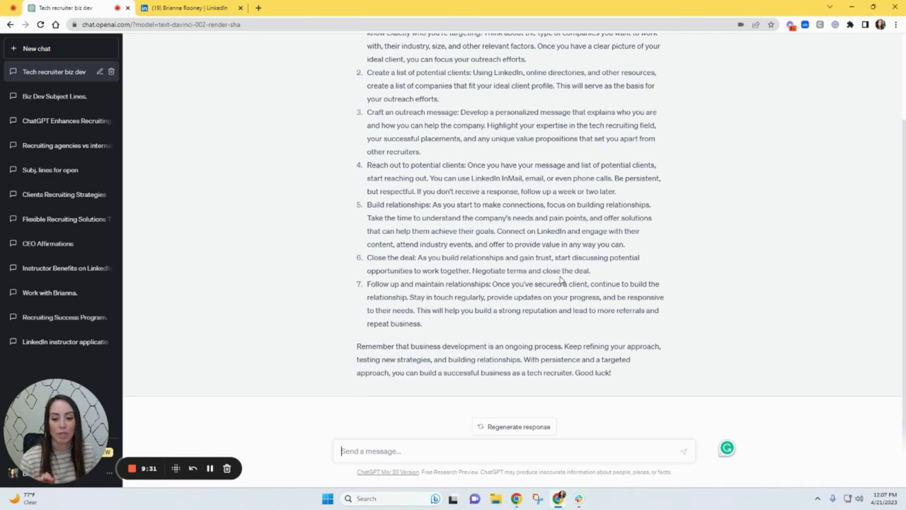
- Ask ChatGPT for an email to a potential client you want to recruit for
type("I need an email for a potentai")
key("BackSpace")
key("BackSpace")
type("ial client that I want to recruit for")
key("Return")
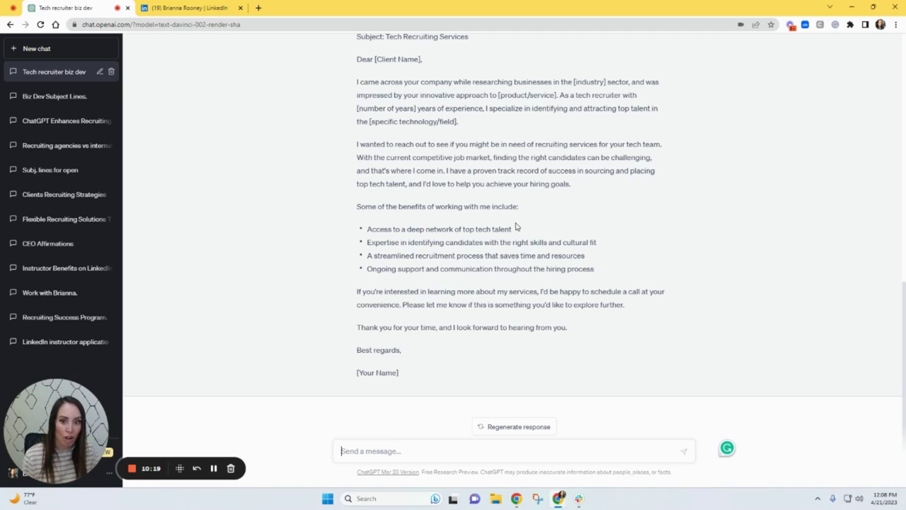
type("too long,")
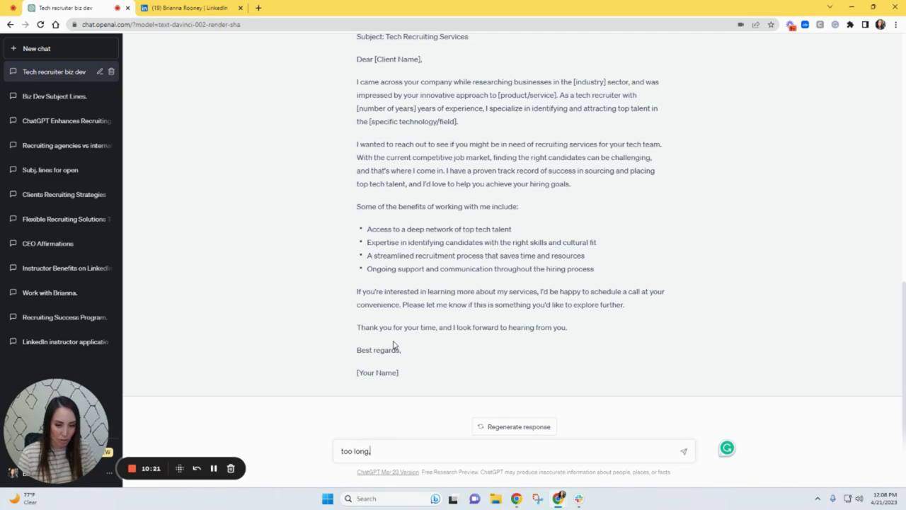
type(" please narrow it")
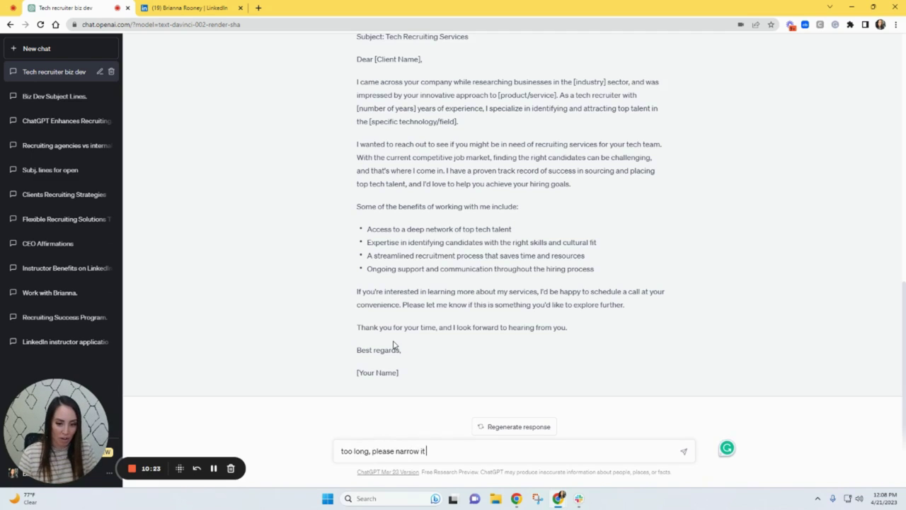
type(" down and base i")
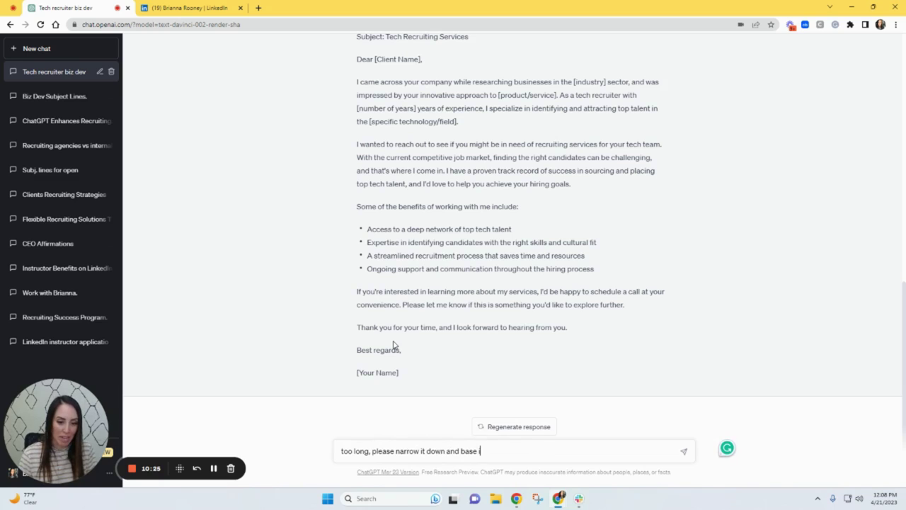
type("t off my compa")
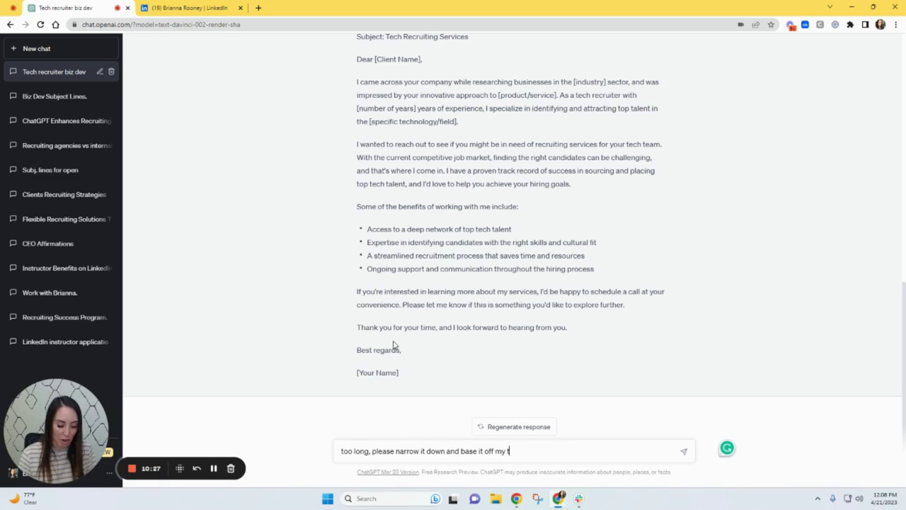
type("ny, w")
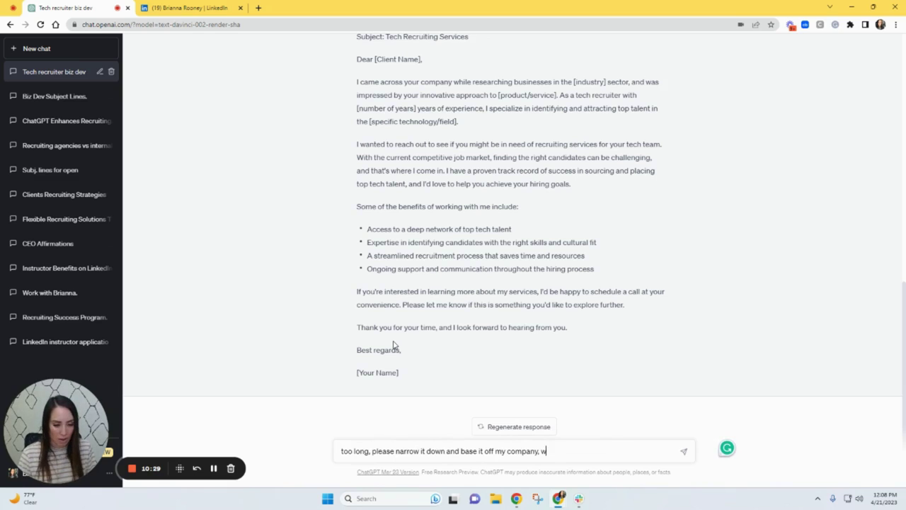
type("ww.ta")
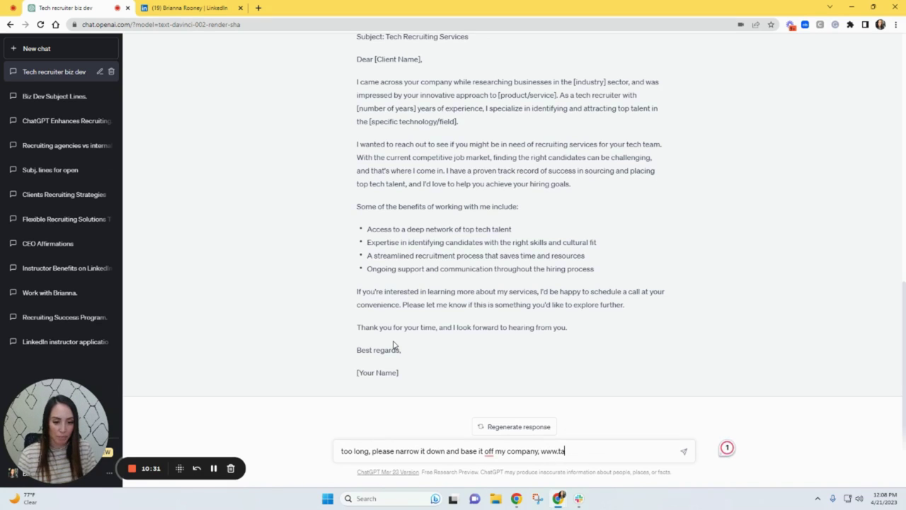
type("lentper")
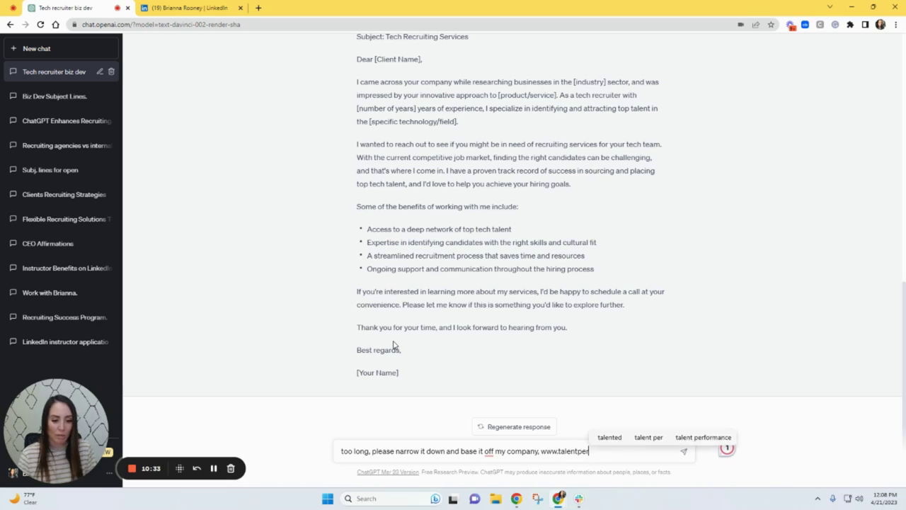
type("ch.com")
key("Return")
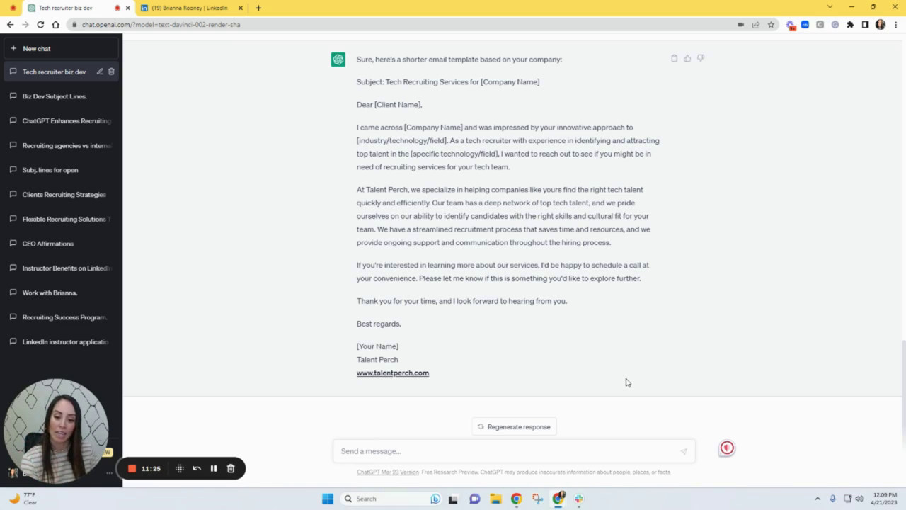
- Ask ChatGPT to put some questions into the email to start a conversation
type("make sure")
key("BackSpace")
key("BackSpace")
key("BackSpace")
key("BackSpace")
key("BackSpace")
key("BackSpace")
key("BackSpace")
key("BackSpace")
key("BackSpace")
key("BackSpace")
type("put some questions in ")
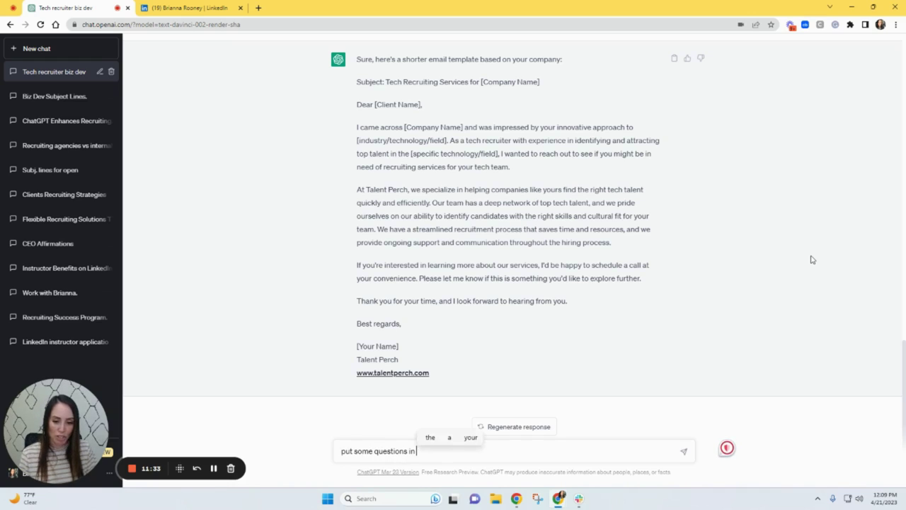
type("here to start a conversation")
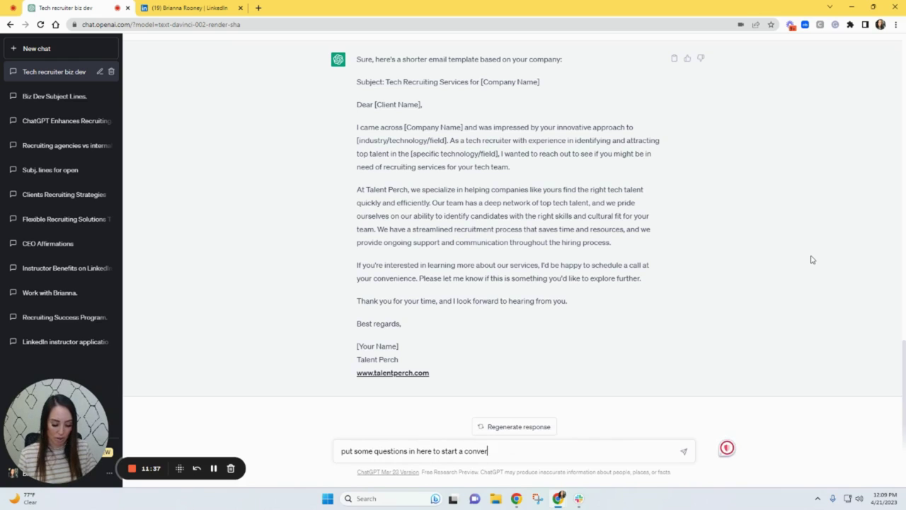
key("Return")
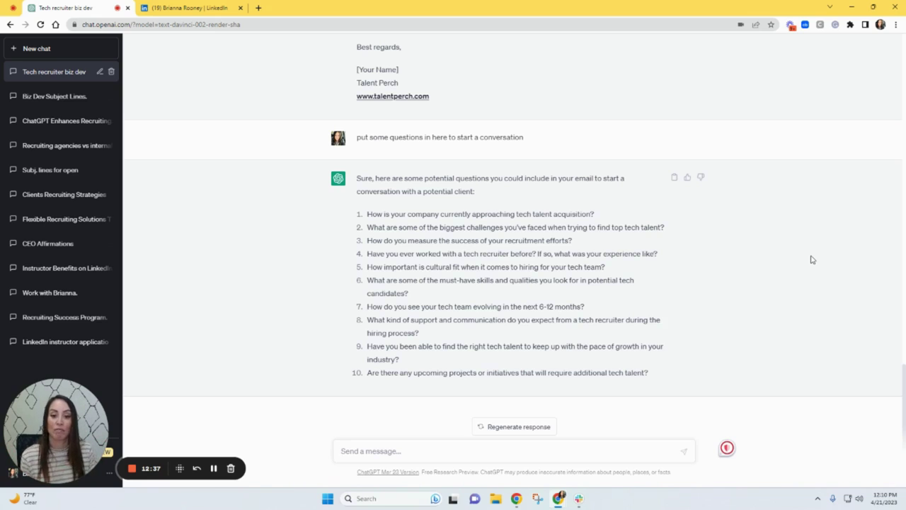
scroll(812, 259, "up", 5)
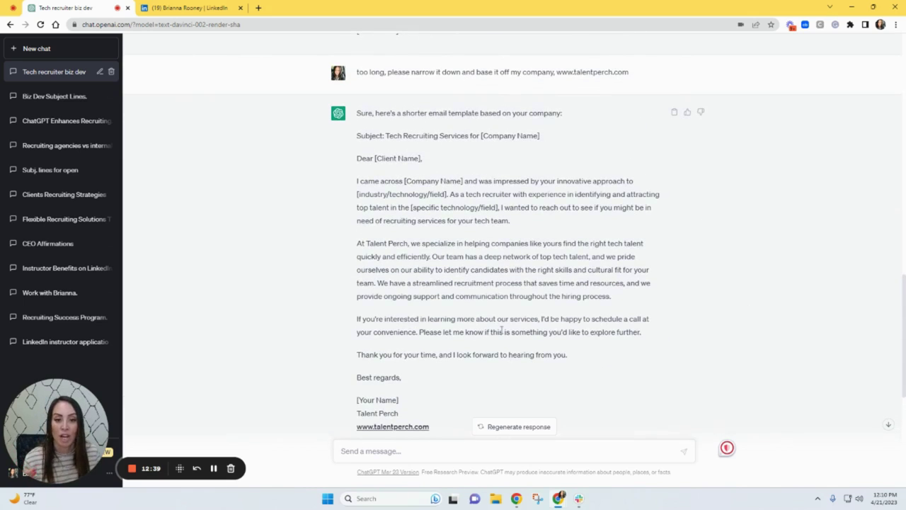
scroll(548, 326, "down", 3)
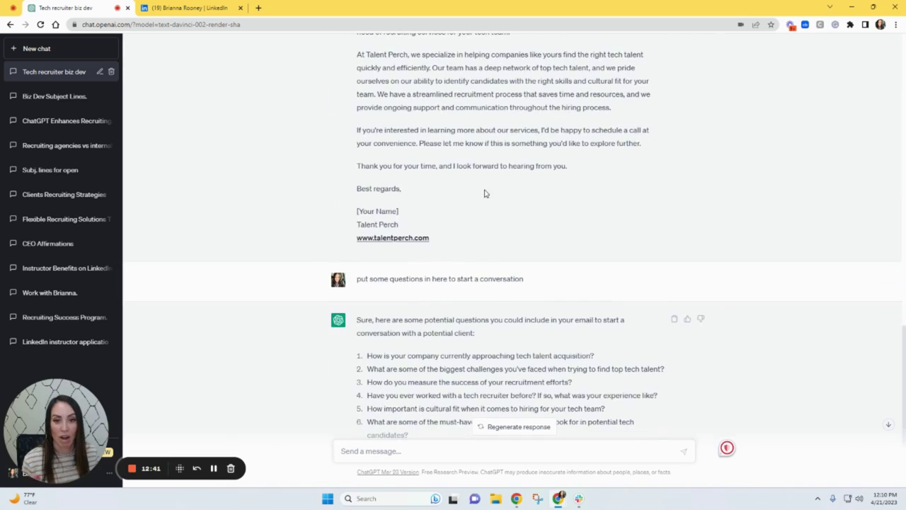
scroll(528, 146, "down", 2)
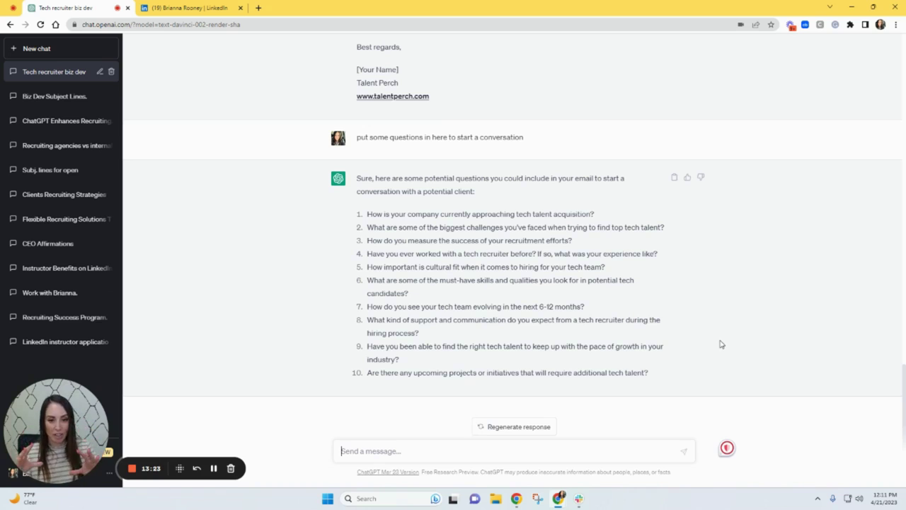
scroll(725, 340, "up", 5)
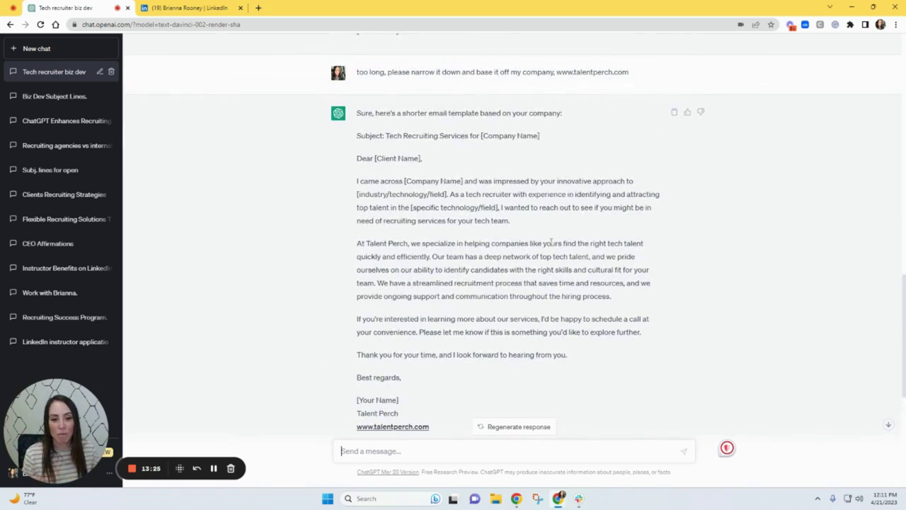
scroll(551, 242, "down", 2)
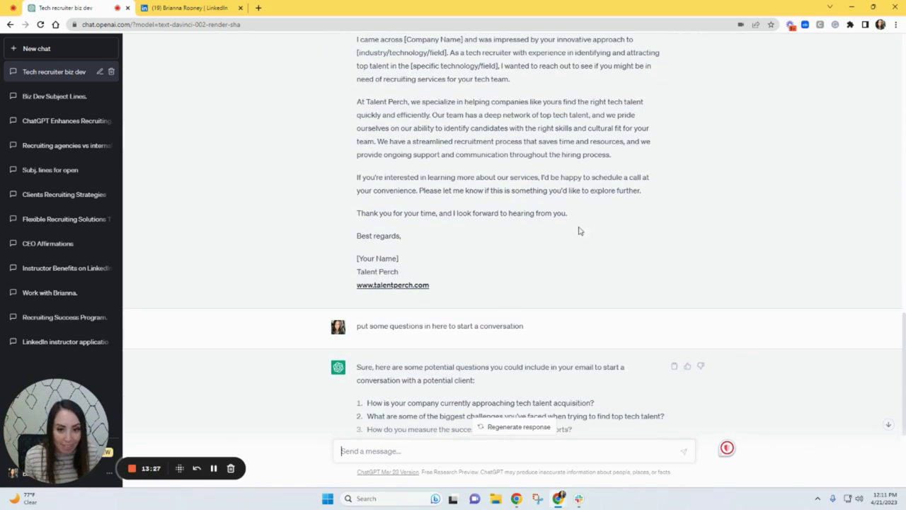
scroll(592, 245, "down", 2)
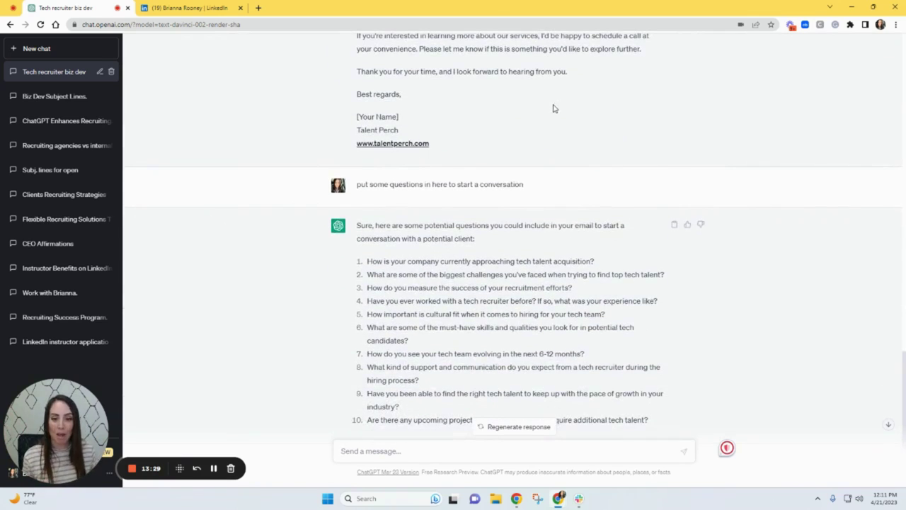
scroll(559, 121, "down", 1)
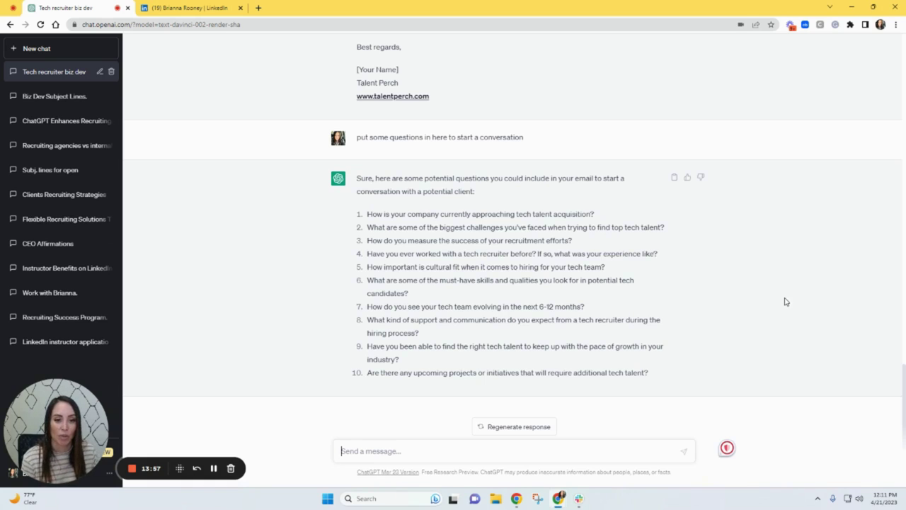
- Open a blank conversation with New chat, leaving the Tech recruiter biz dev chat saved
left_click(30, 52)
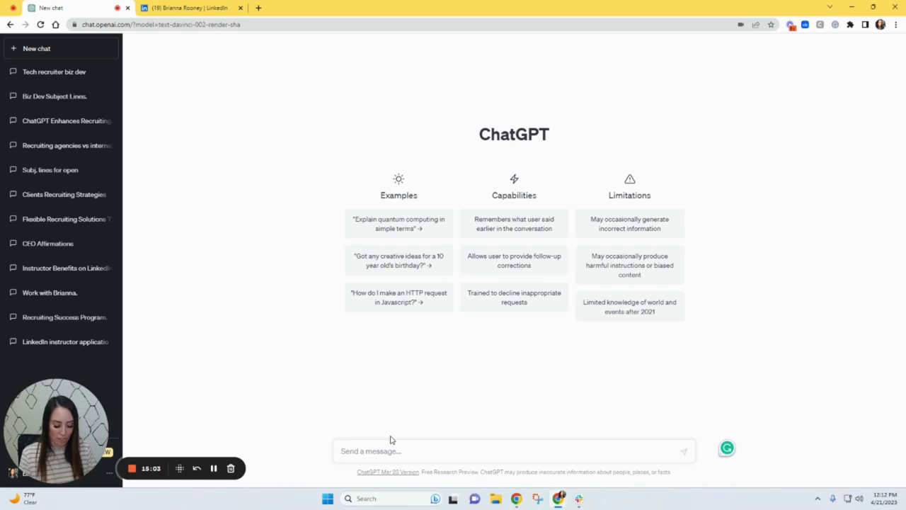
- Ask how to send a LinkedIn connection request to a potential client
type("I want to send")
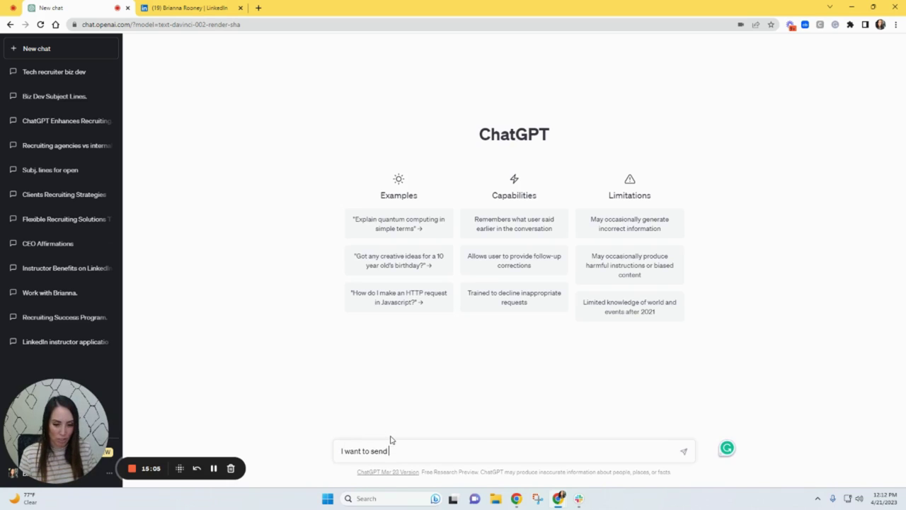
type(" a connection re")
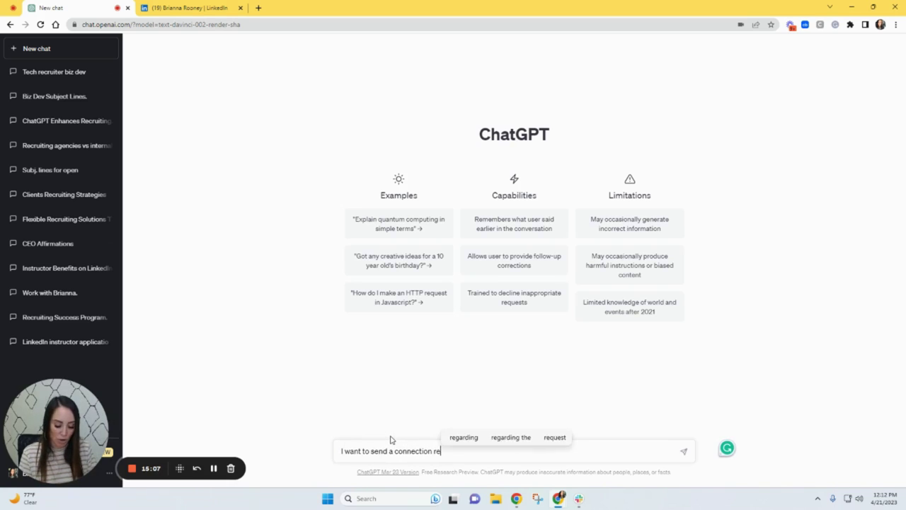
type("quest via L")
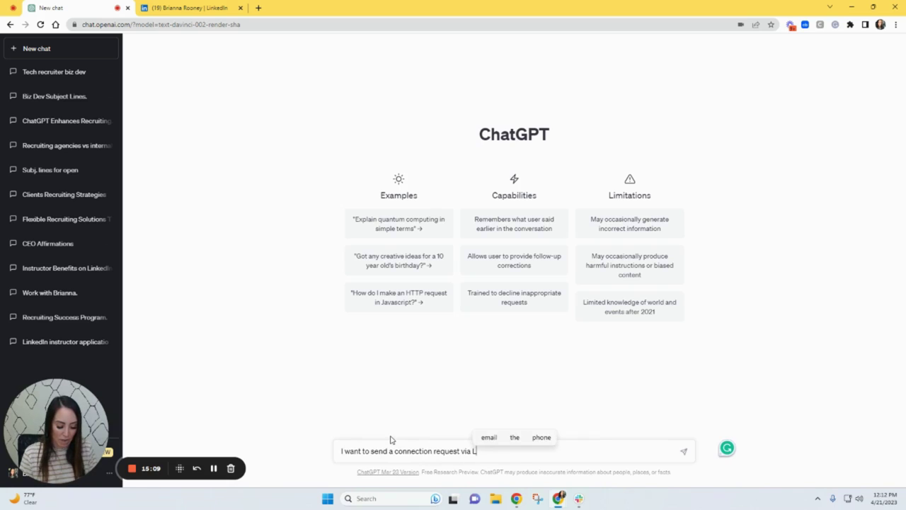
type("inkedin to ")
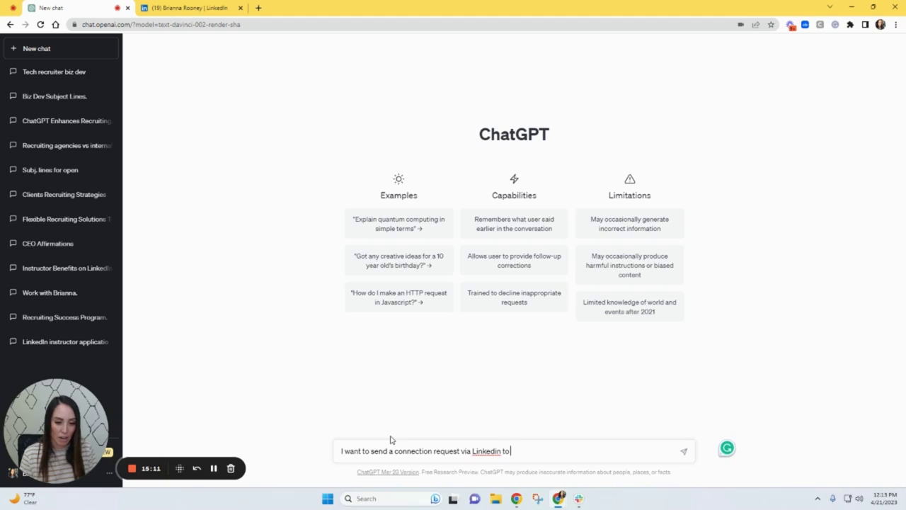
type("a potential ")
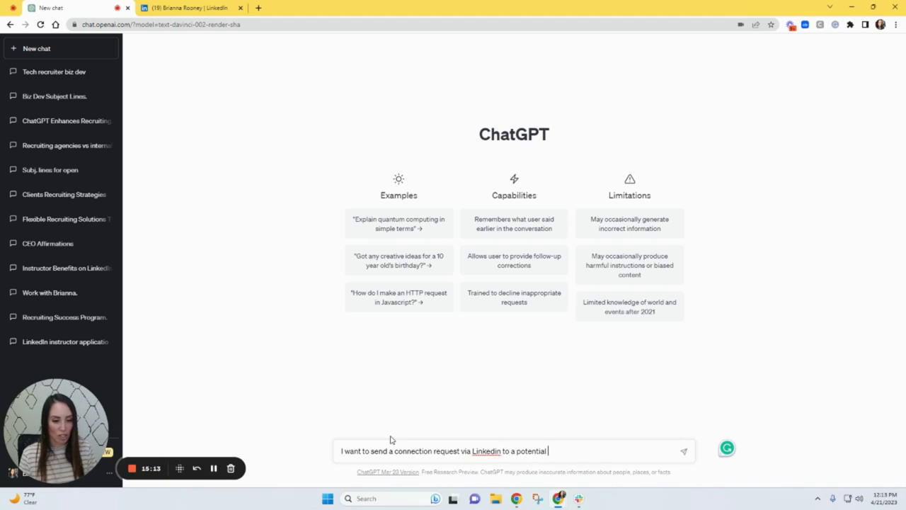
type("cient")
key("Return")
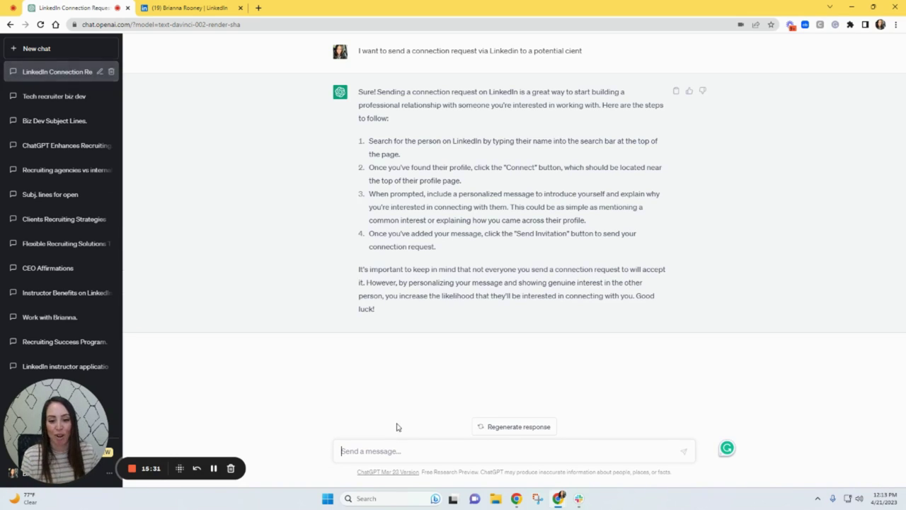
- Request a message to send with the connection request, highlighting reply sentences while reviewing it
type("now send me a mess")
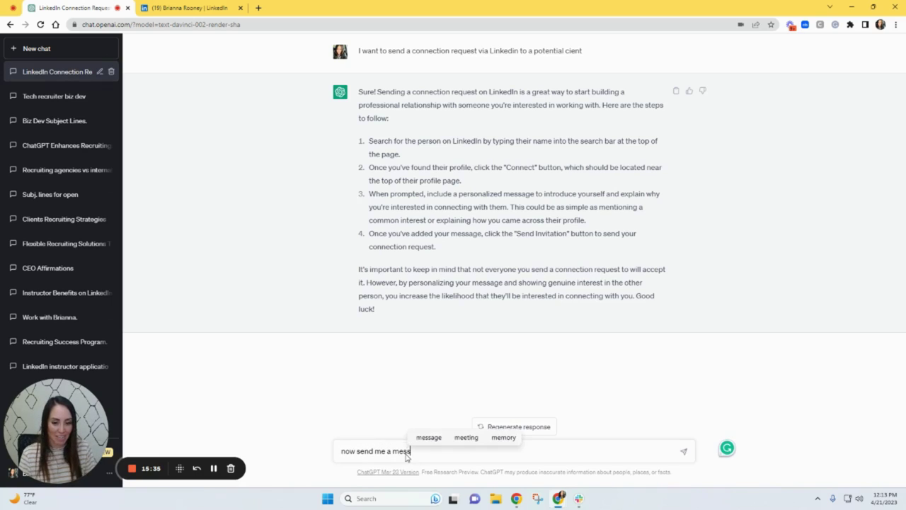
type("age that ")
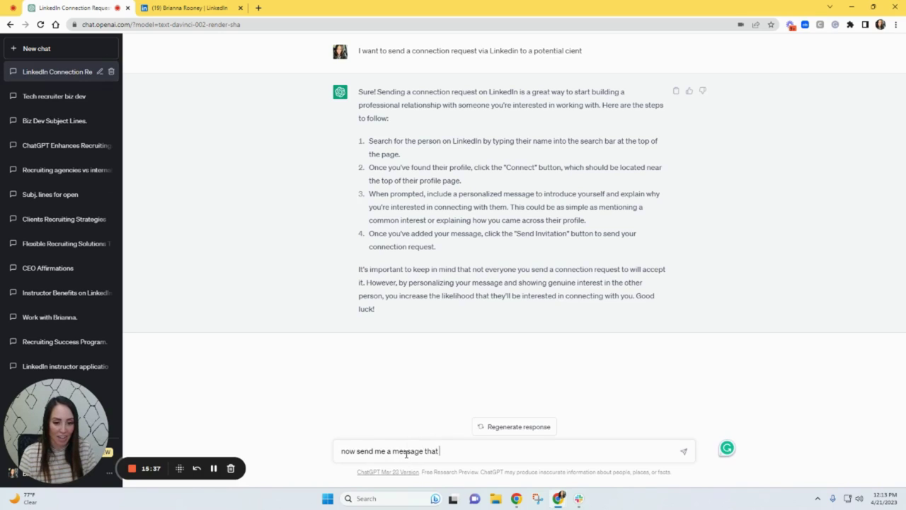
type("I should send")
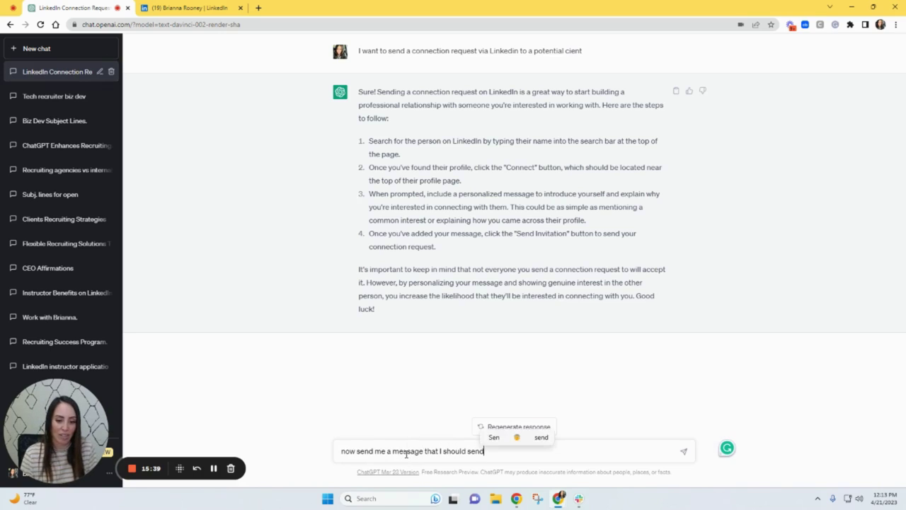
type(" with the request")
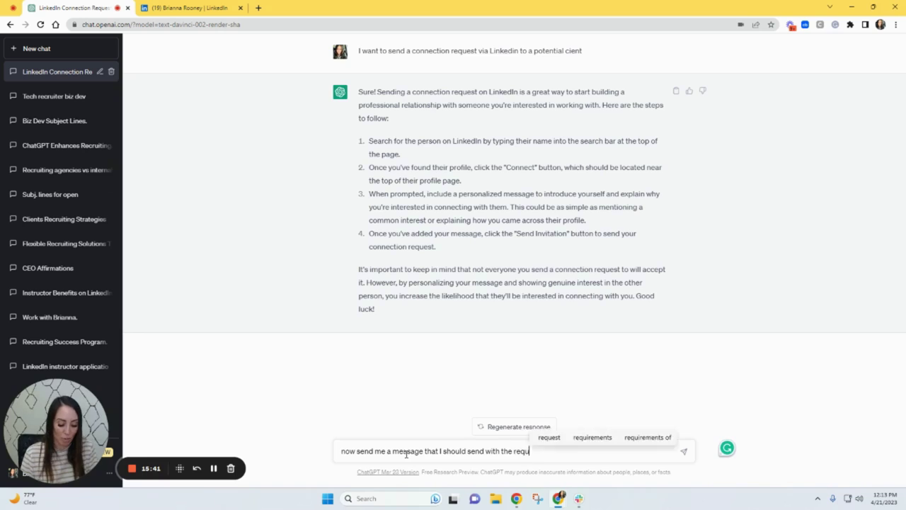
key("Return")
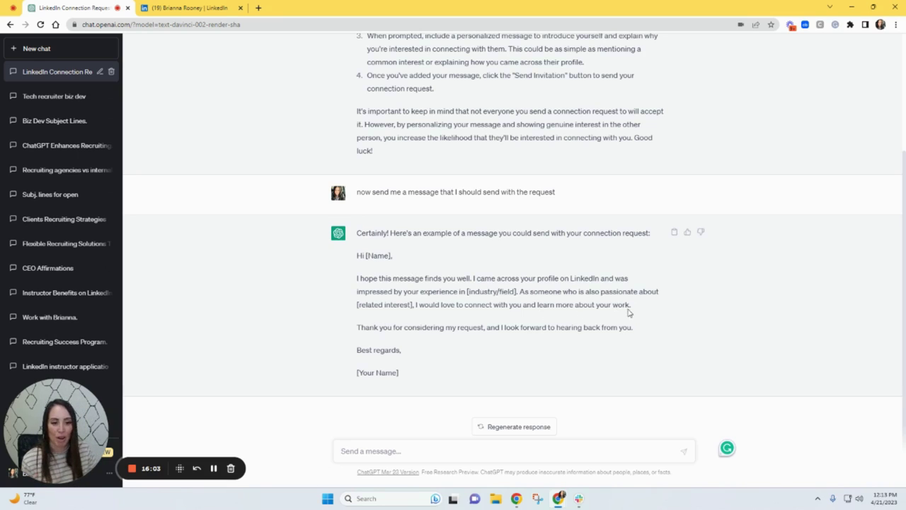
left_click_drag(629, 307, 417, 305)
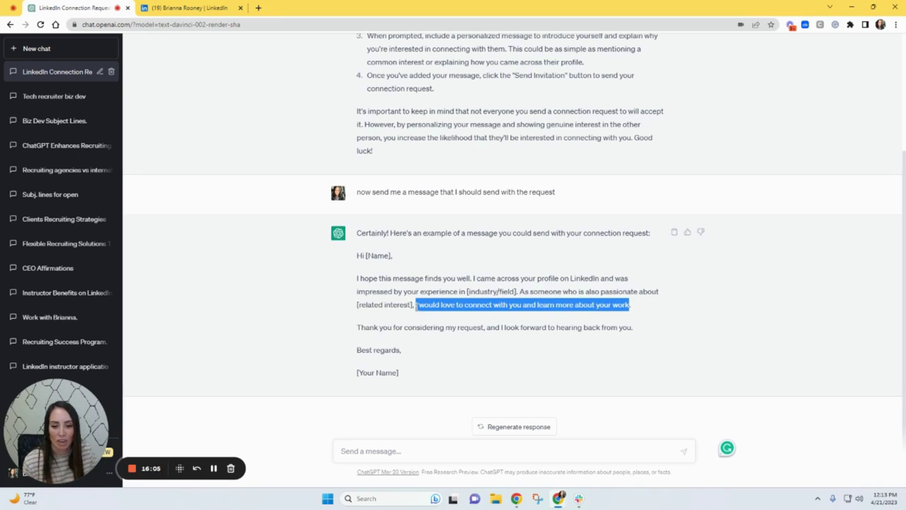
left_click(459, 319)
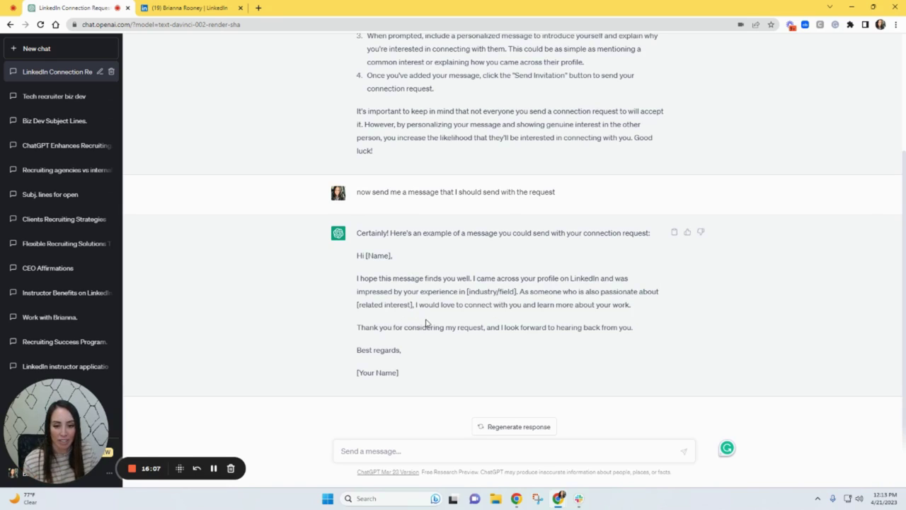
left_click_drag(357, 327, 601, 358)
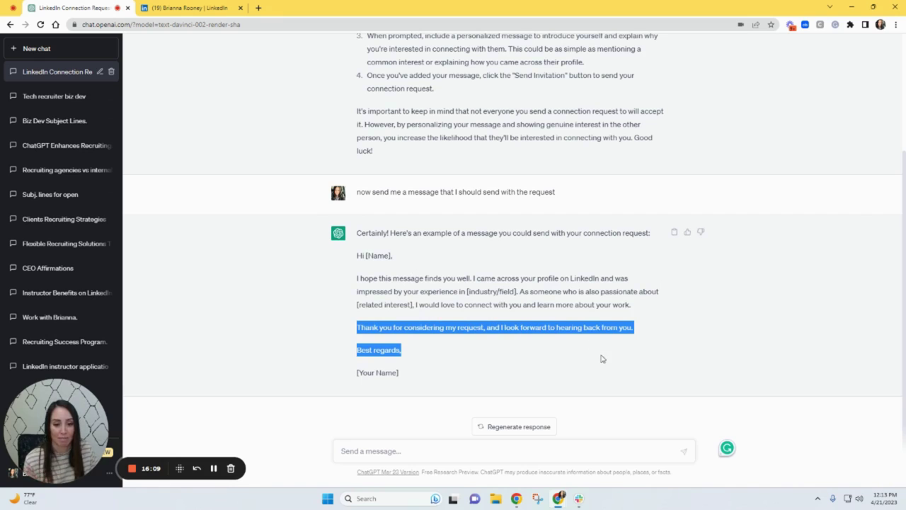
left_click_drag(650, 345, 651, 336)
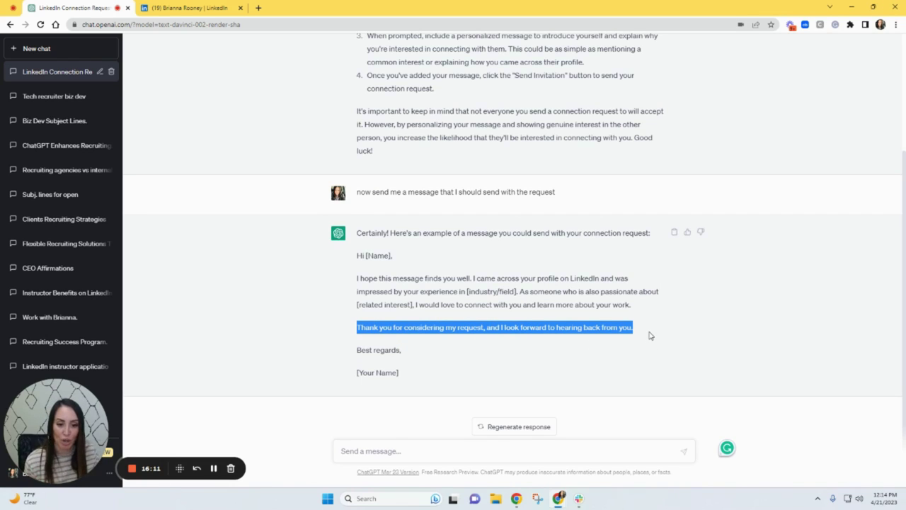
left_click(487, 327)
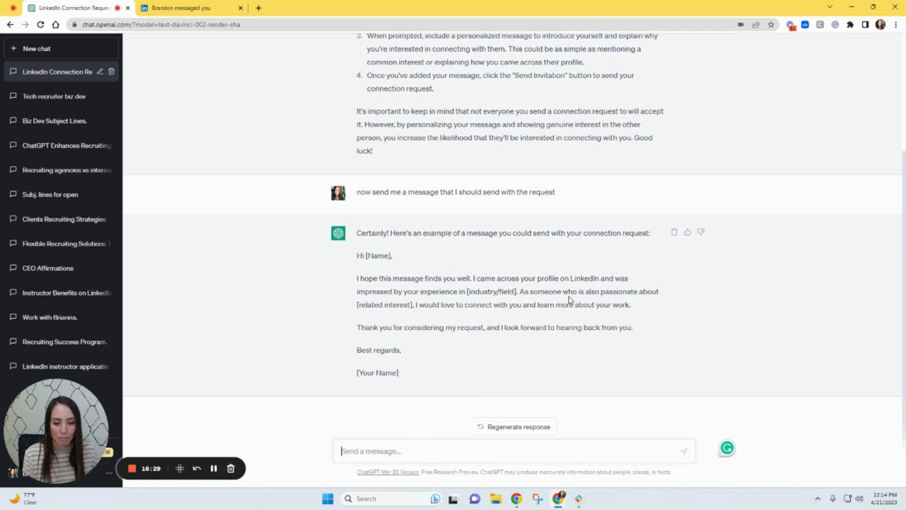
- Reply 'too passive be more direct and ask a question' and review the rewritten message
type("too passive")
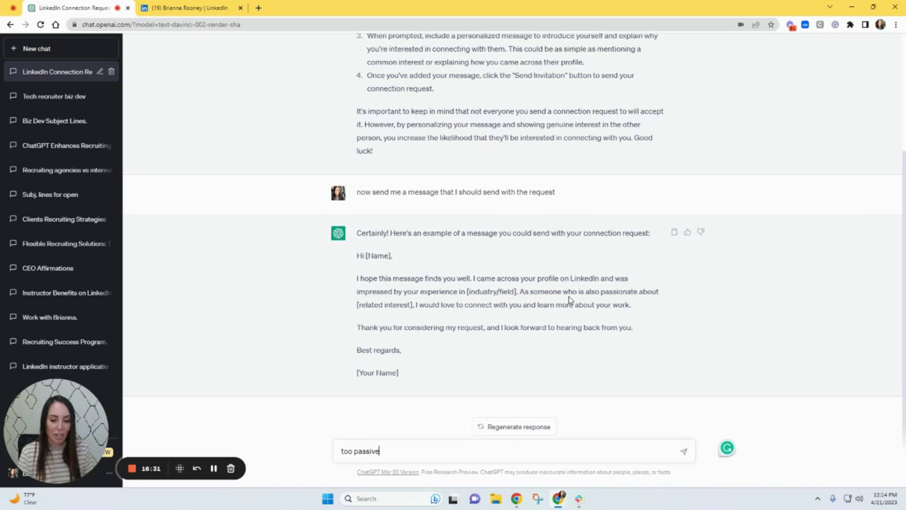
type(" be mor")
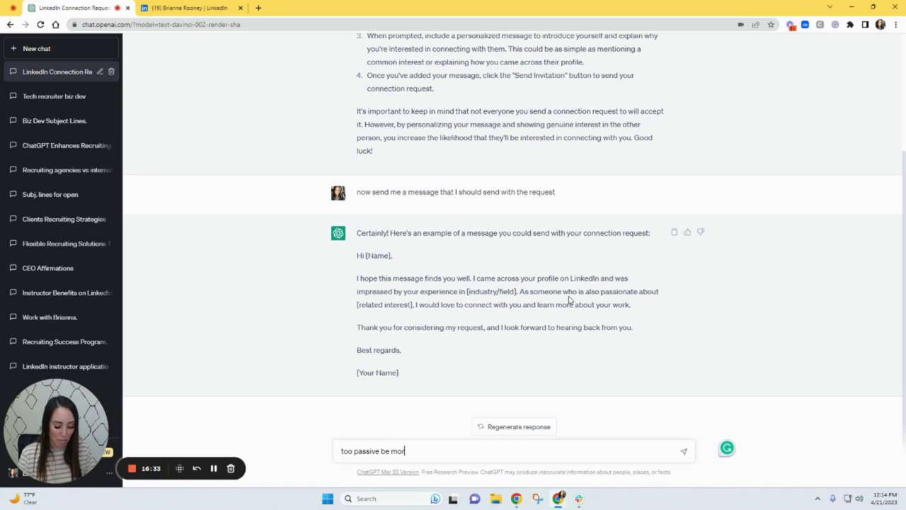
type("e direct and ask ")
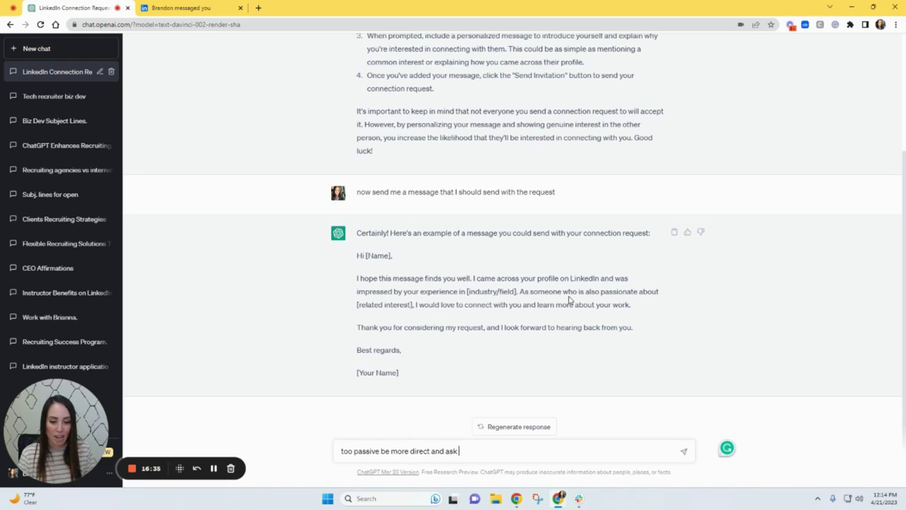
type("a question")
key("Return")
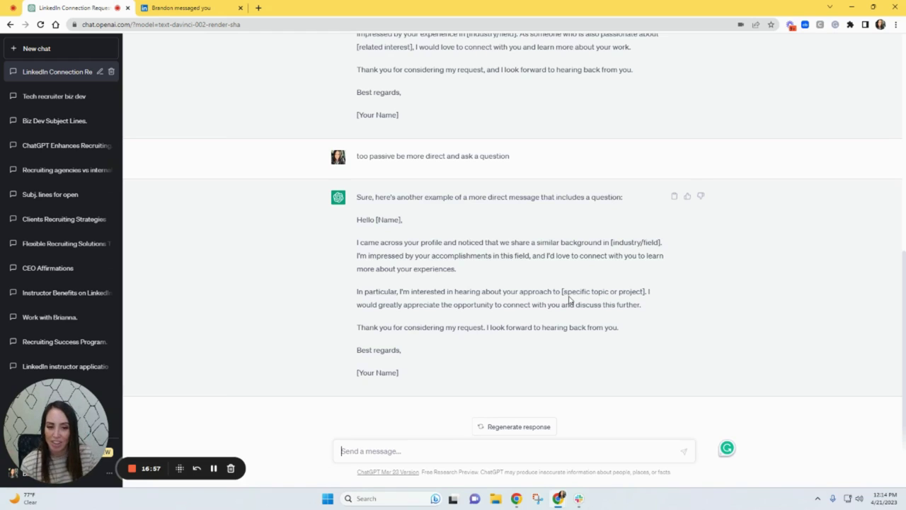
left_click_drag(357, 291, 561, 291)
left_click(543, 291)
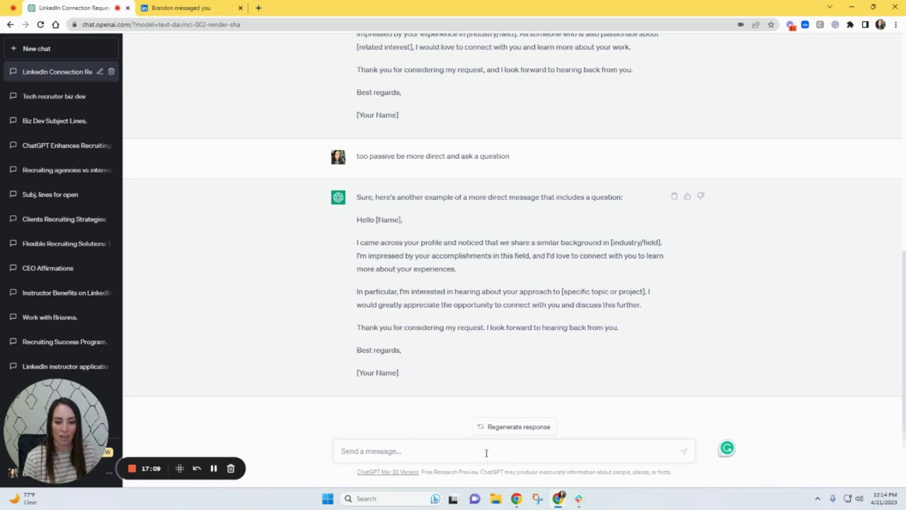
- Share your LinkedIn profile link and ask ChatGPT to use it in the message
left_click(437, 453)
type("this is")
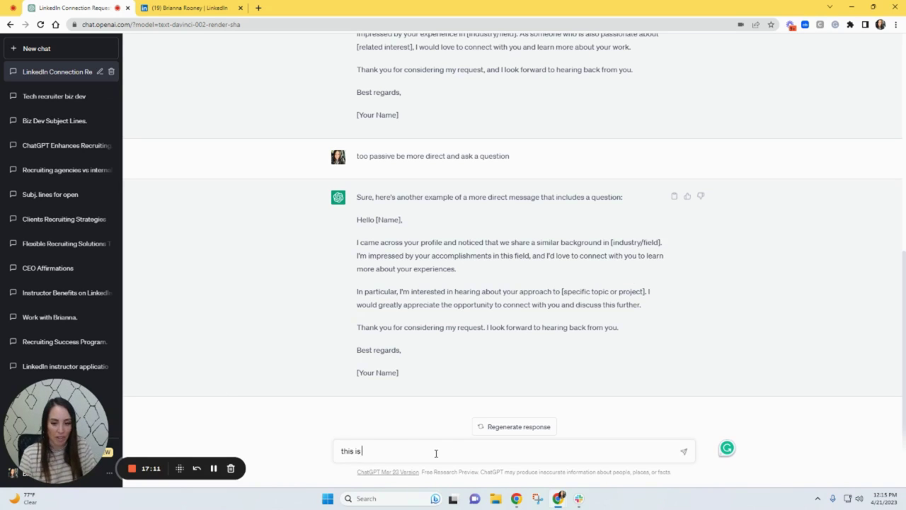
type(" my profile")
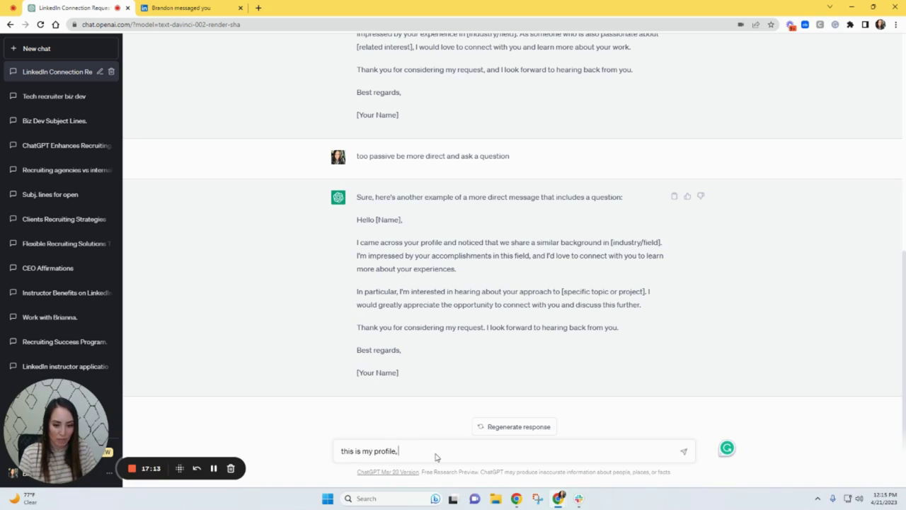
type(",")
type("https://www.linkedin.com/in/bmarie/")
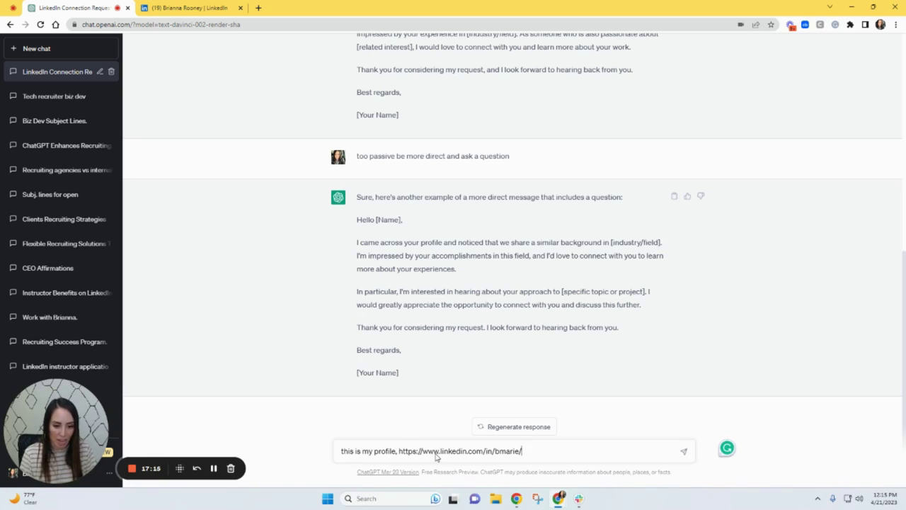
type("use thi")
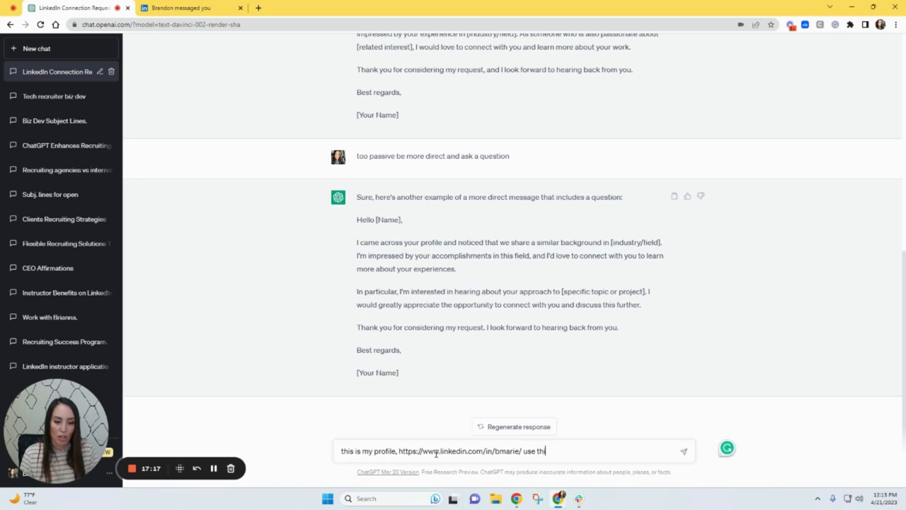
type("s in the mess")
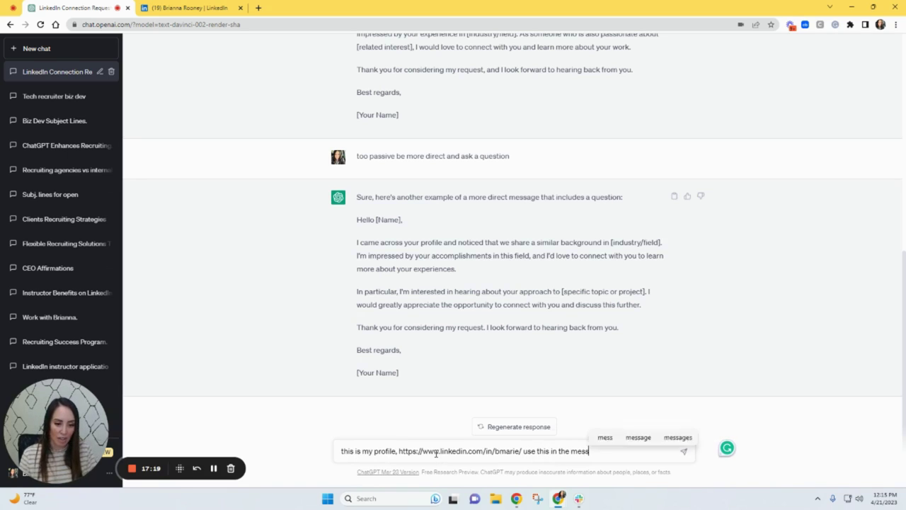
type("age ab")
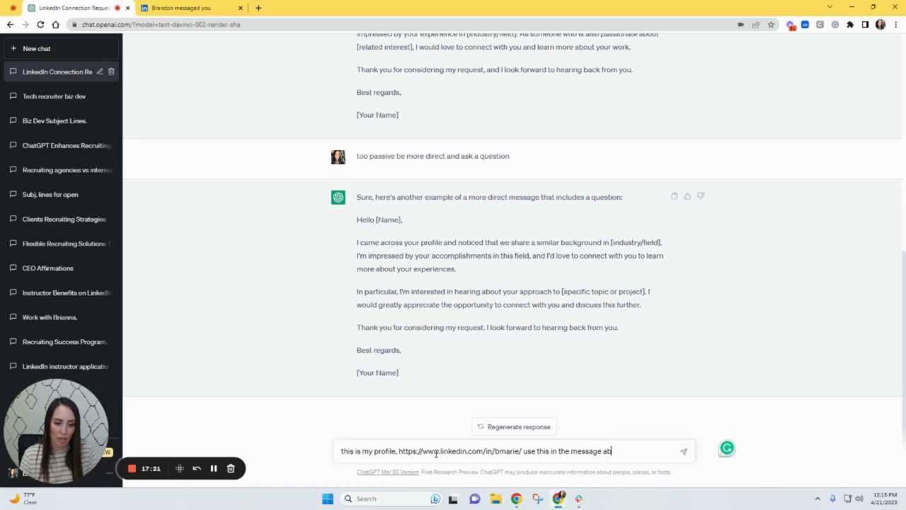
key("BackSpace")
key("Return")
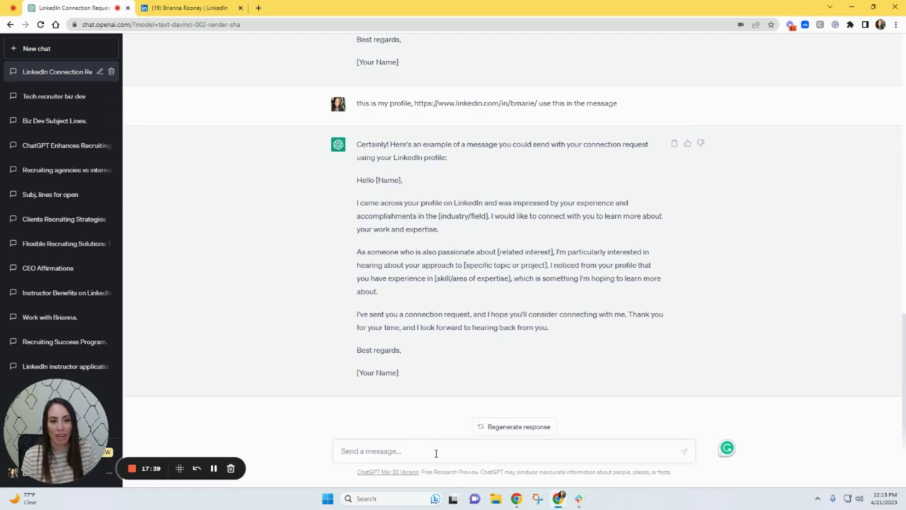
- Ask for a message that pitches your services and solves clients' hiring problems, then draft a 300-character limit
type("I need this message to")
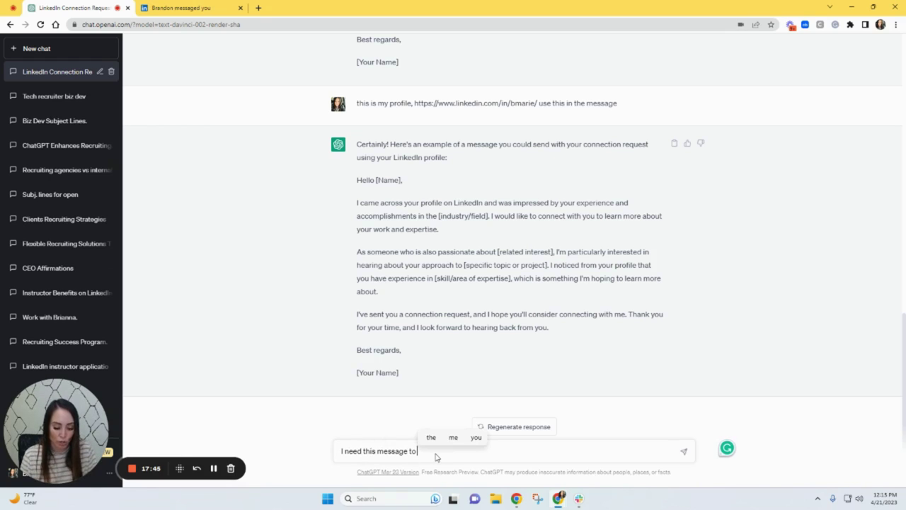
type(" get clients and pi")
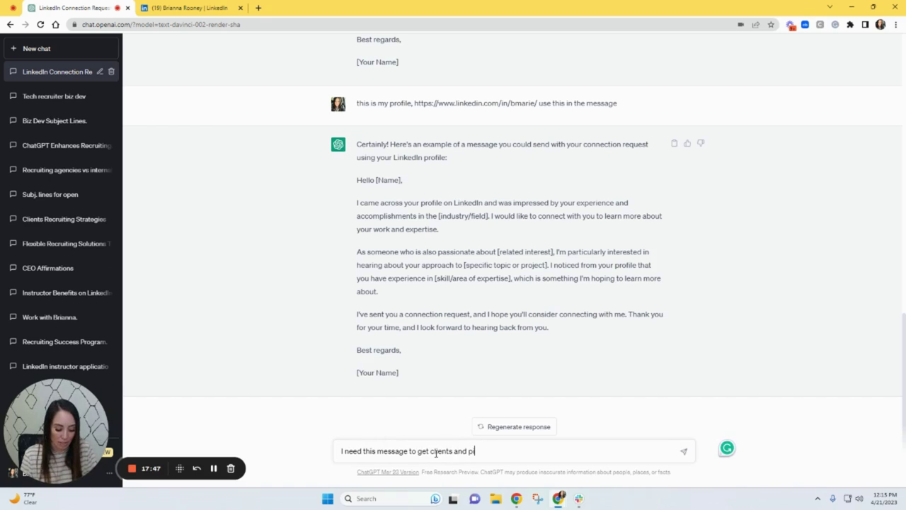
type("tch my service")
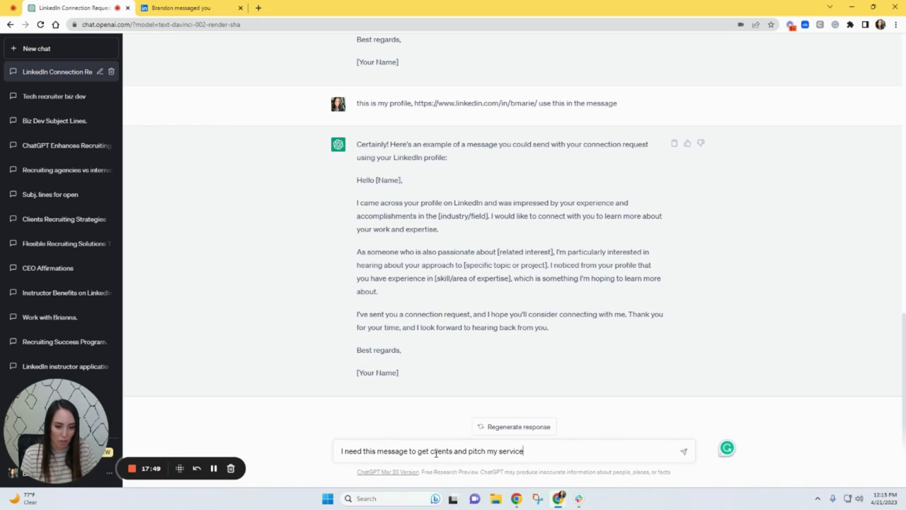
type(" while als")
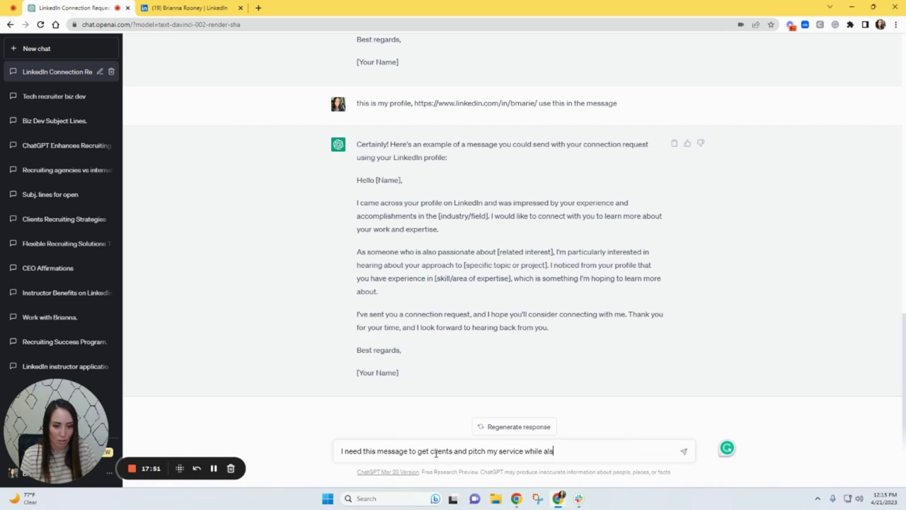
type("o solving th")
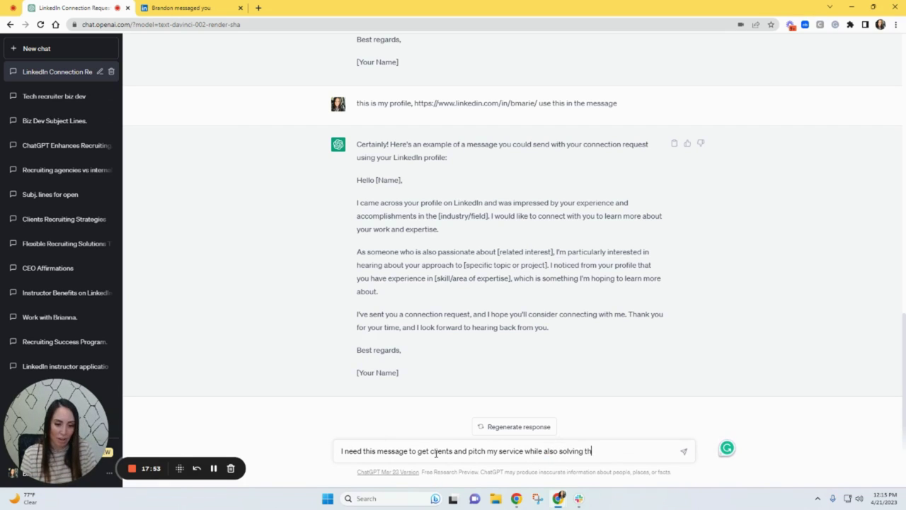
type("eir hiring pr")
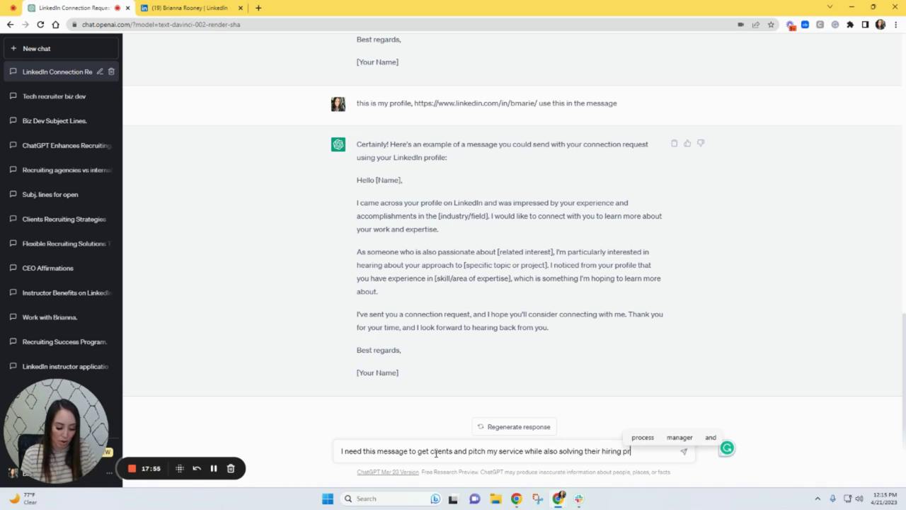
type("oblems")
key("Return")
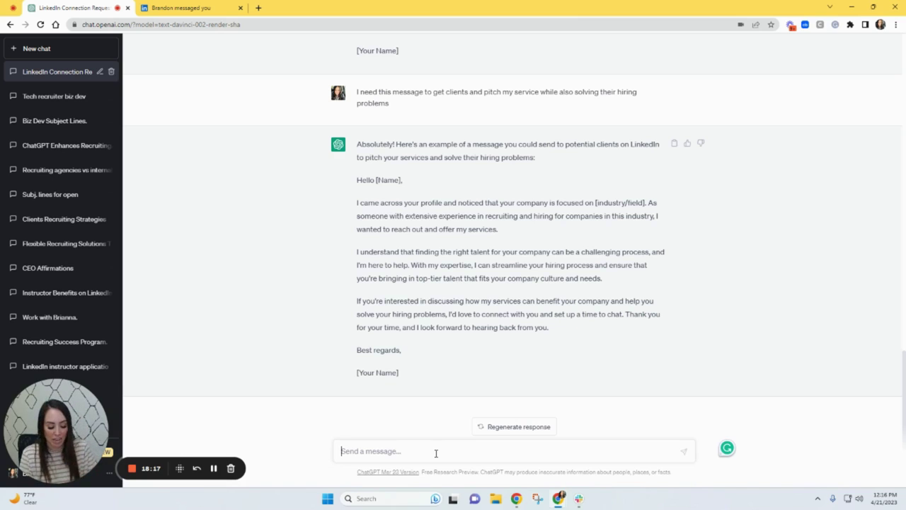
type("this")
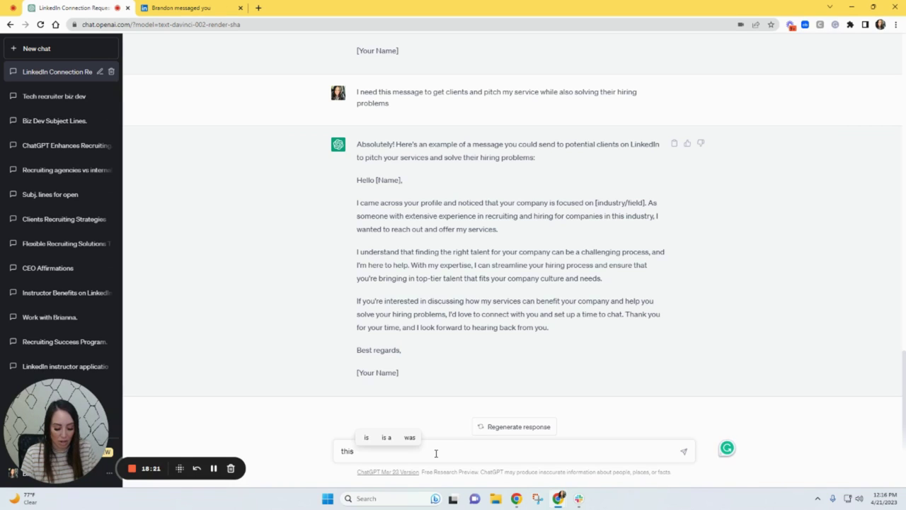
type(" needs")
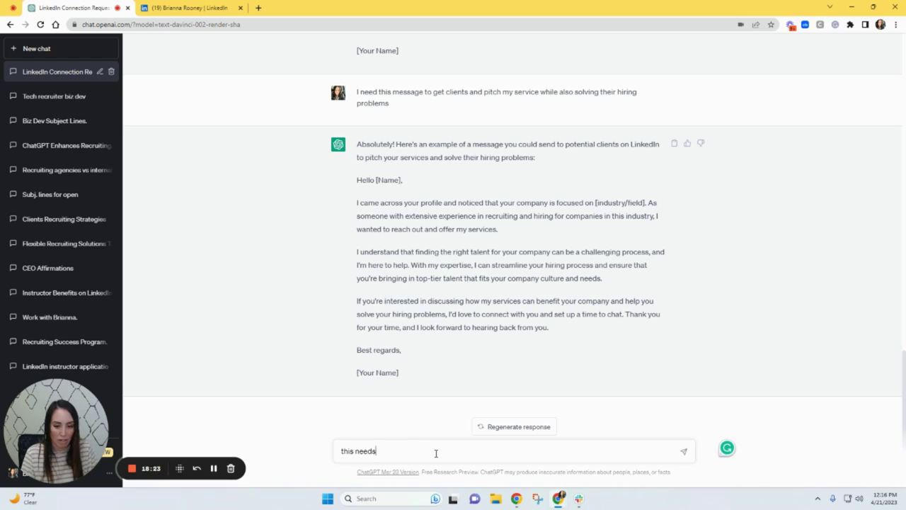
type(" to be a max o")
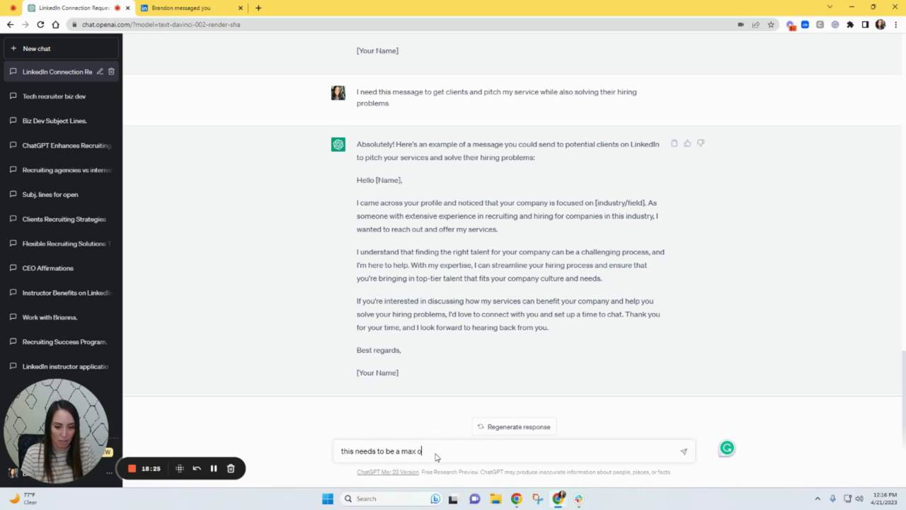
type("f 300 charac")
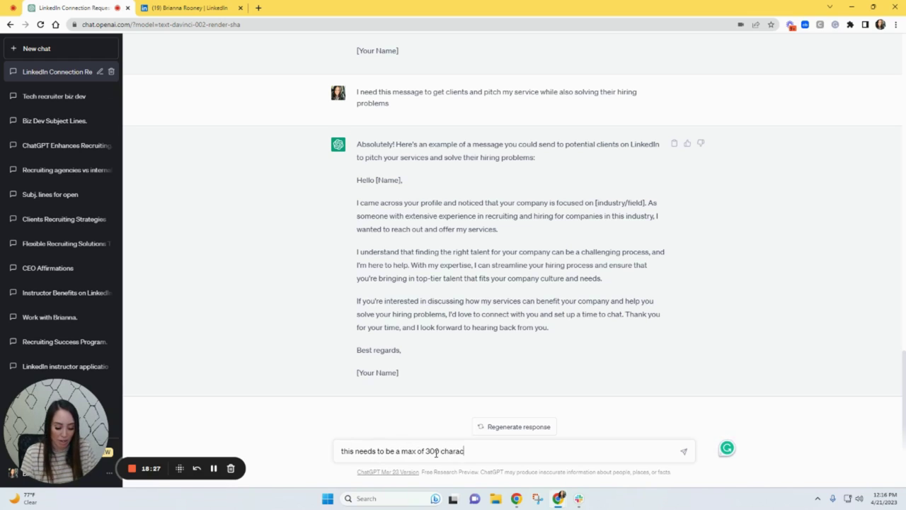
type("ters")
- Send the request 'this needs to be a max of 300 characters' for the client pitch
key("Return")
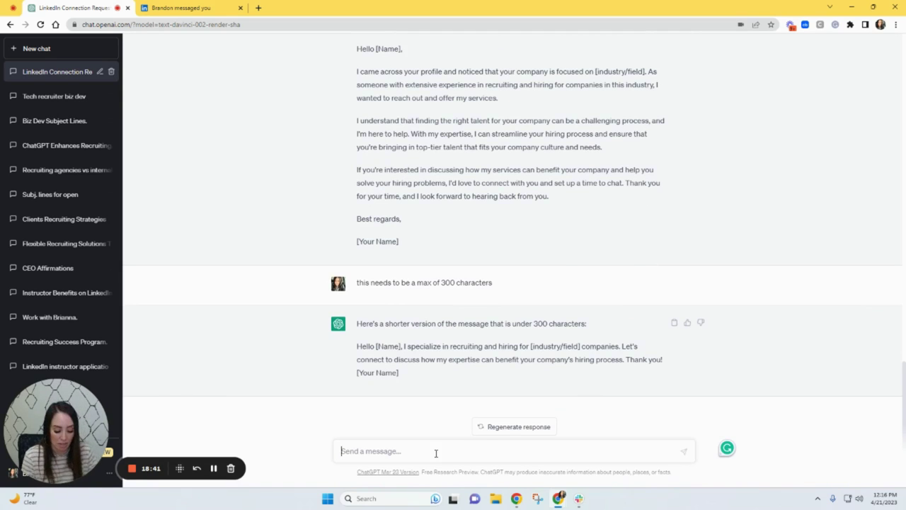
- Ask ChatGPT to tweak the pitch to cover my filling software engineer roles with passive candidates
type("now tweak i")
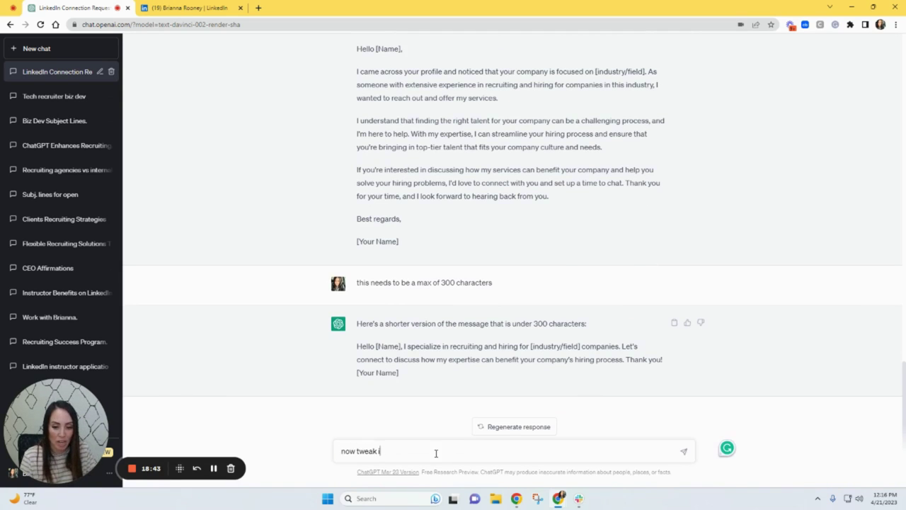
type("t to say")
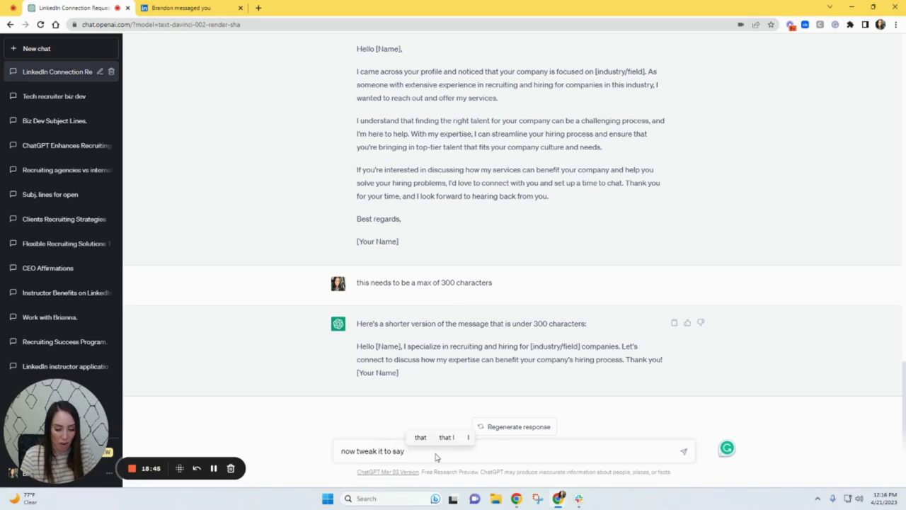
key("BackSpace")
key("BackSpace")
key("BackSpace")
type("tal")
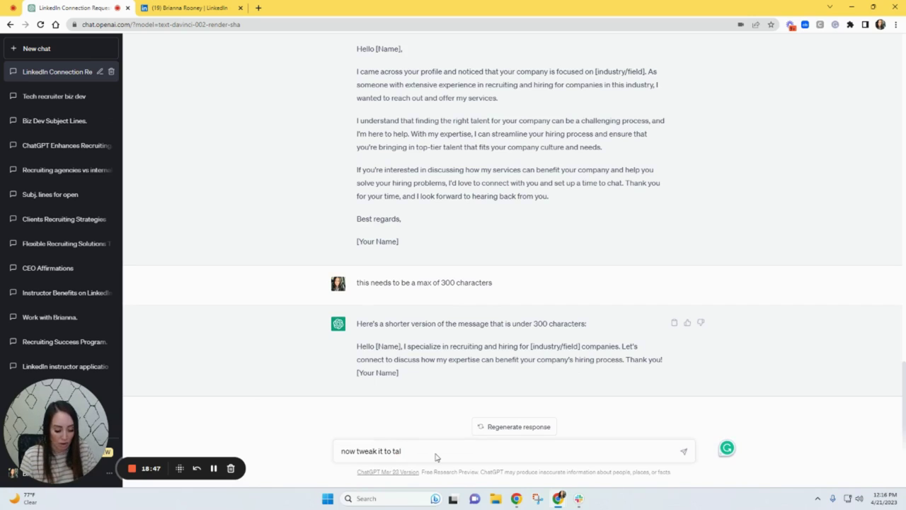
type("k about my filling")
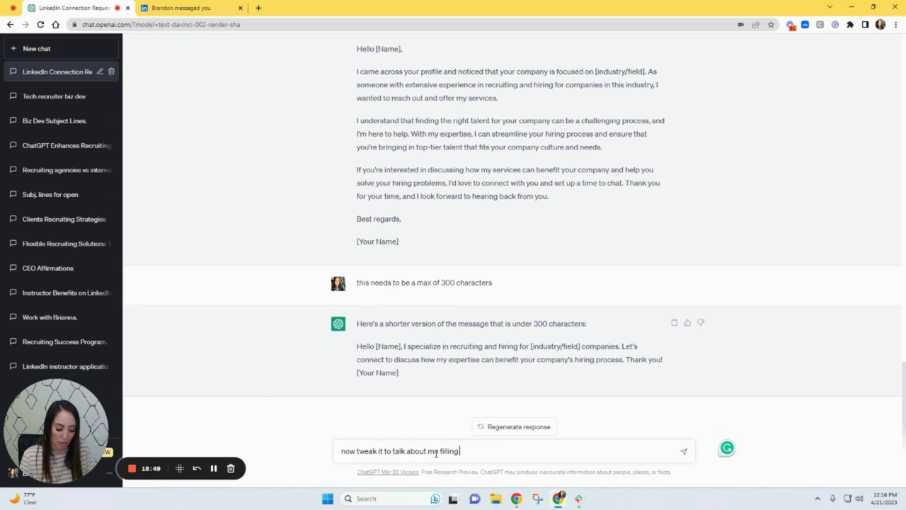
type(" software e")
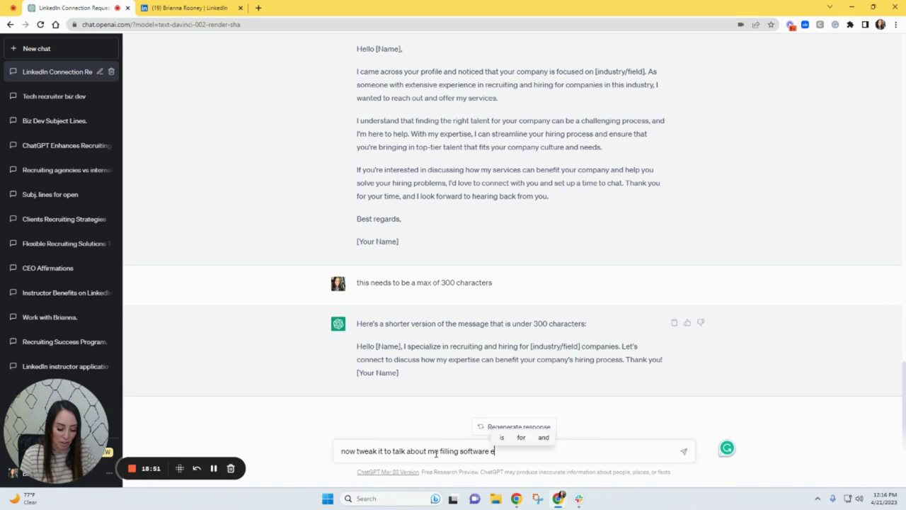
type("ngineer roles and ")
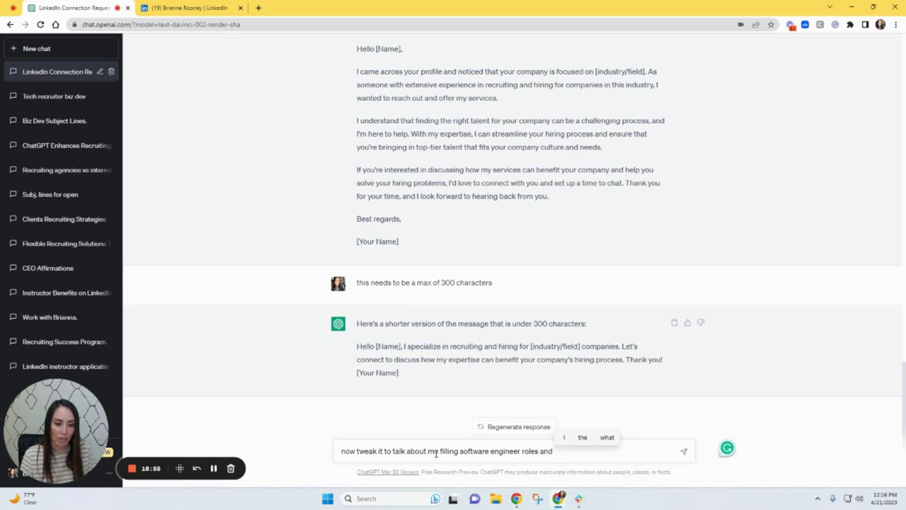
type("doing ith")
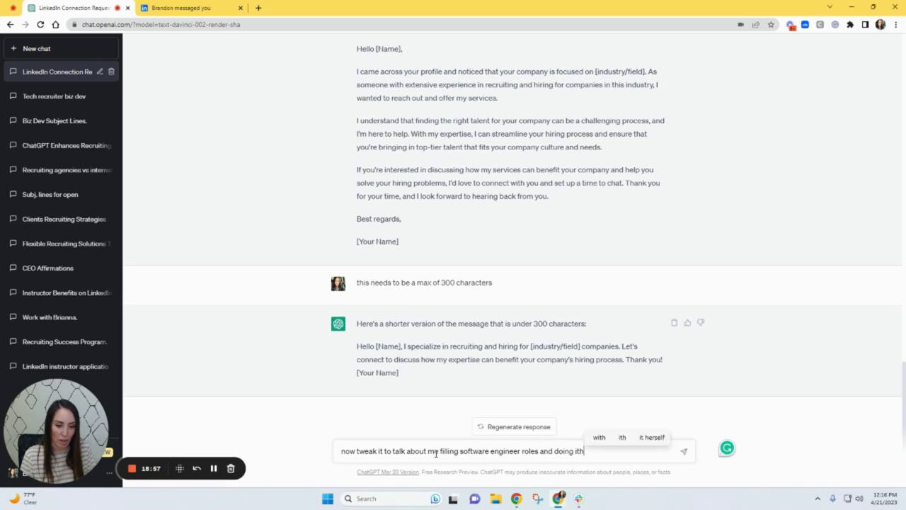
key("BackSpace")
type("with passive candid")
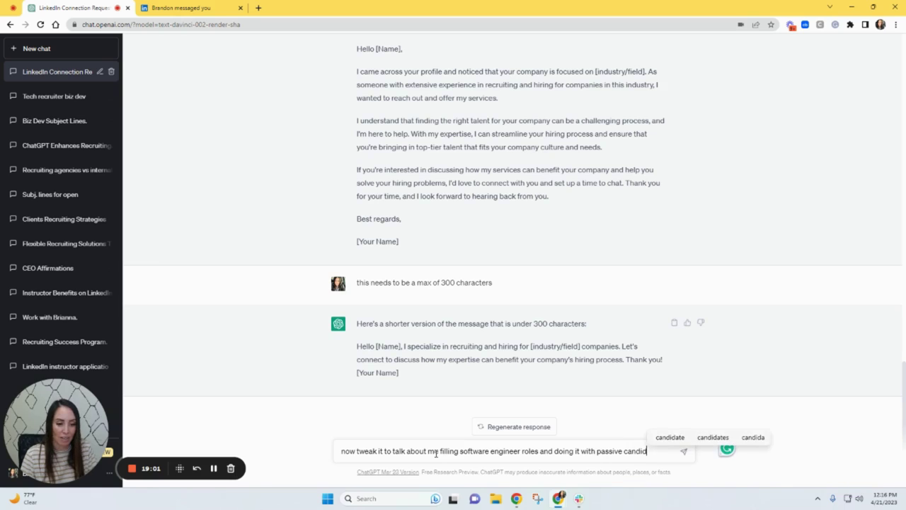
type("ates")
key("Return")
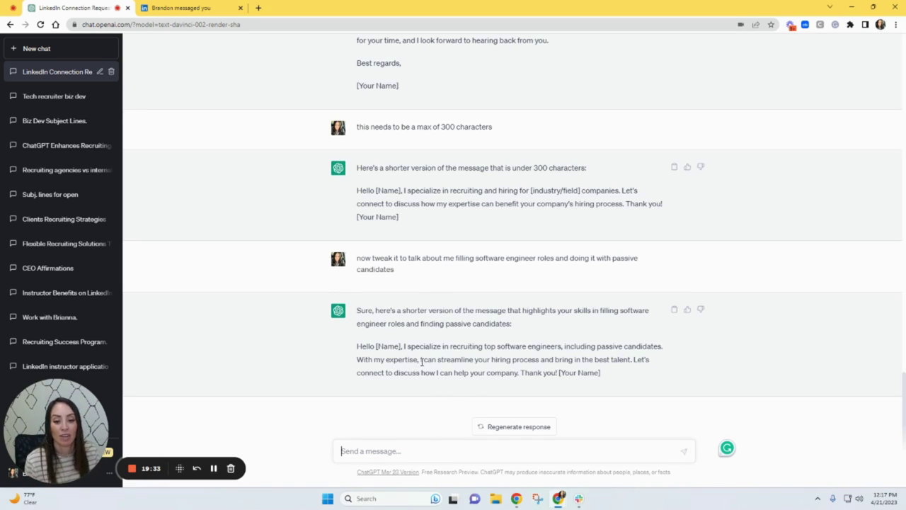
- Highlight the streamline-your-hiring sentence in ChatGPT's reply, then clear the highlight
left_click_drag(420, 361, 635, 361)
left_click(629, 366)
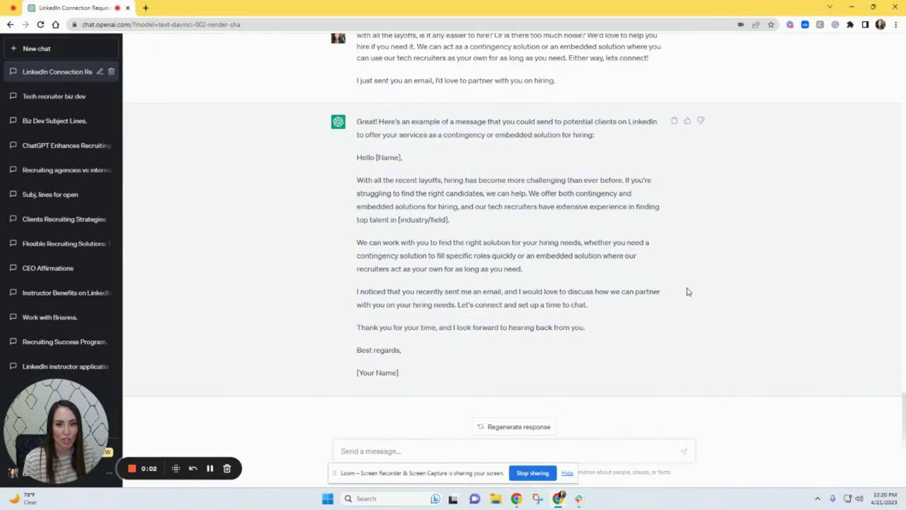
scroll(685, 289, "up", 1)
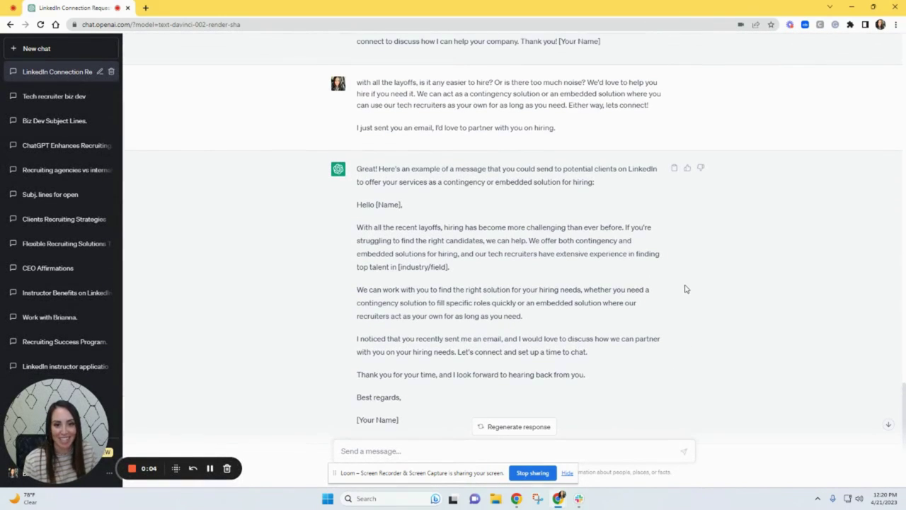
scroll(685, 288, "up", 1)
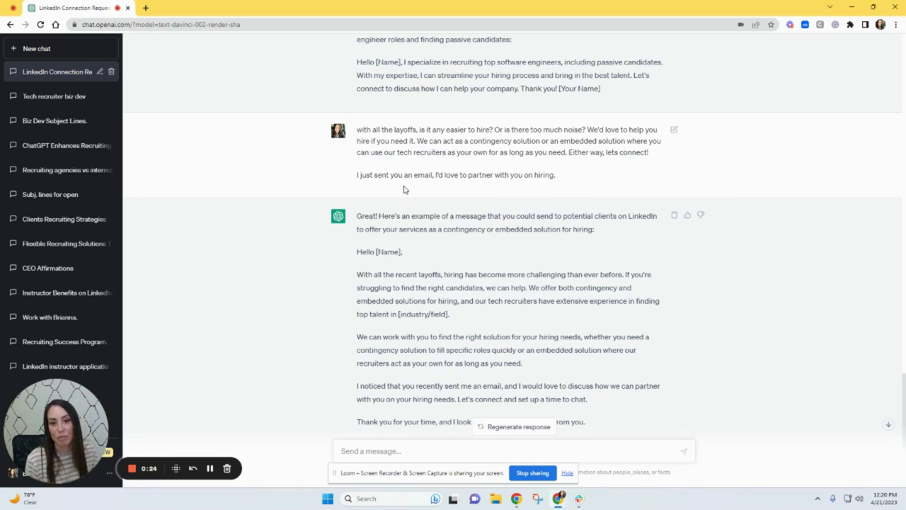
left_click_drag(570, 180, 373, 137)
left_click(373, 136)
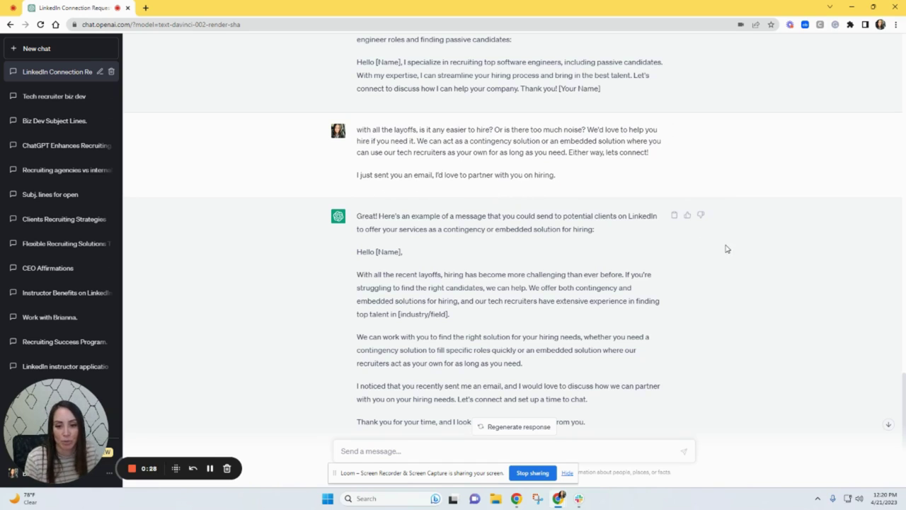
scroll(725, 248, "down", 1)
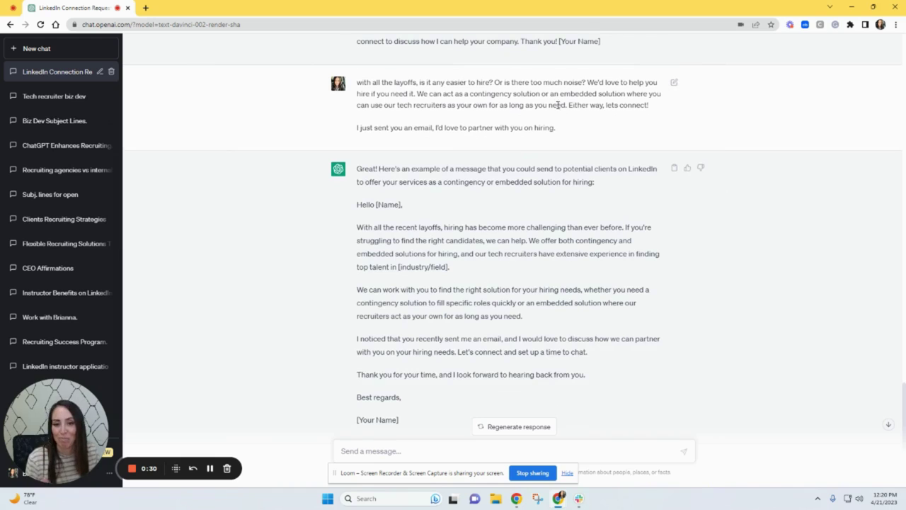
scroll(684, 242, "down", 1)
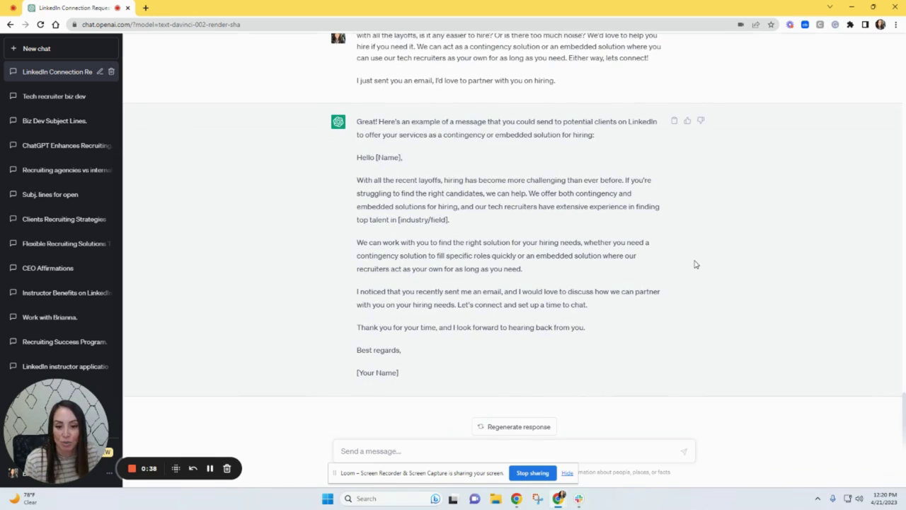
left_click(453, 448)
scroll(545, 145, "up", 1)
scroll(552, 199, "down", 1)
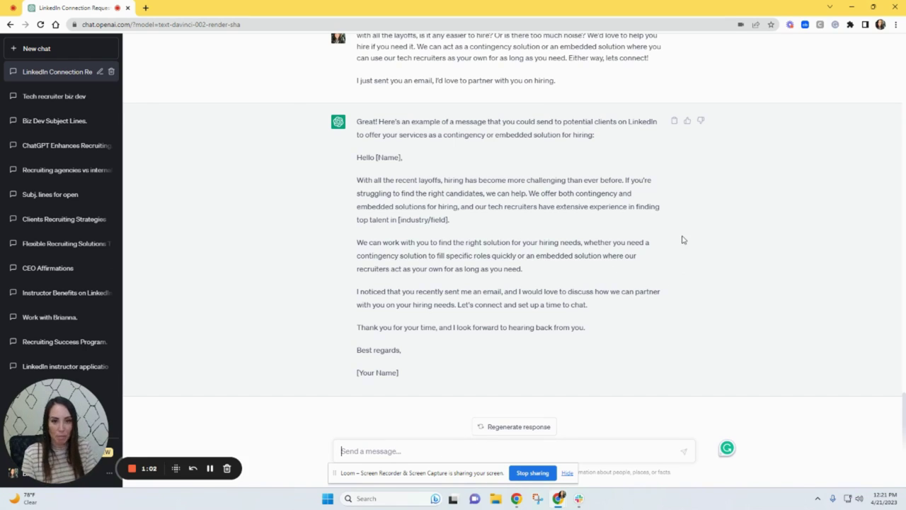
- Write the prompt asking for a more creative message, just as long, and remove the stray pasted Loom link
type("use this ")
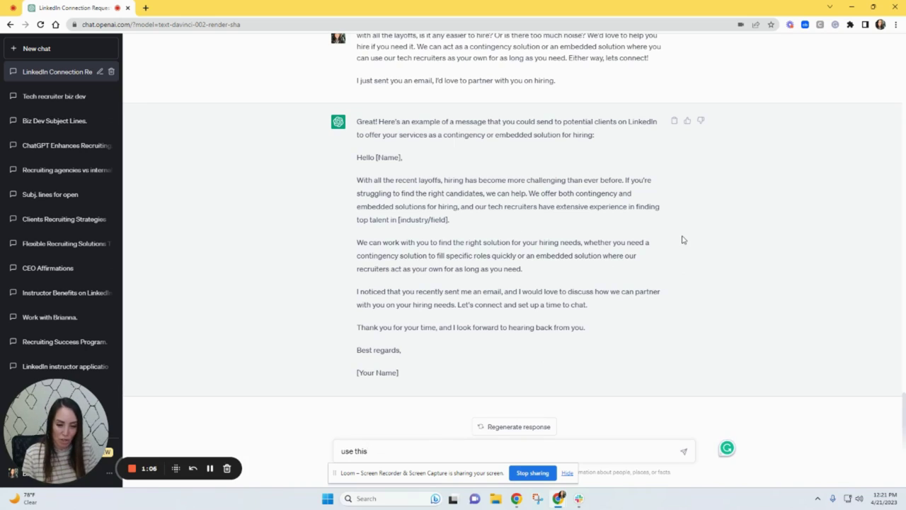
type("para")
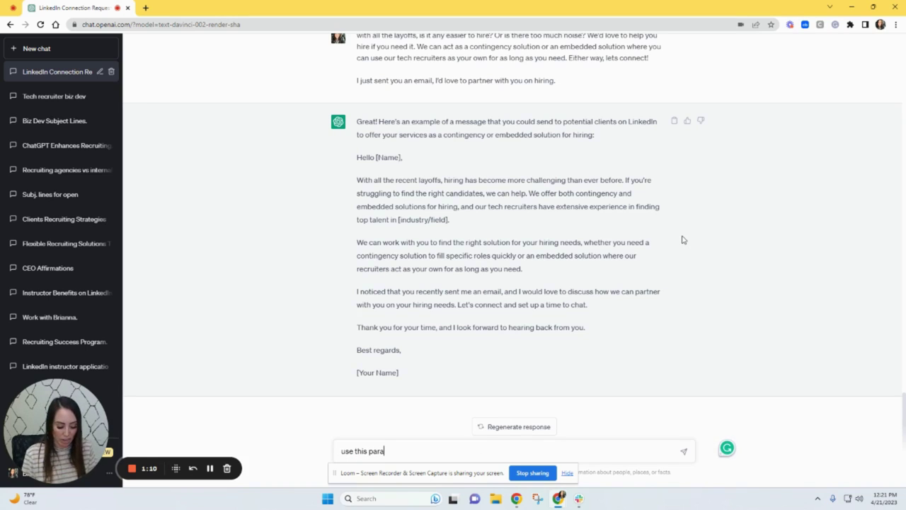
type("graph ")
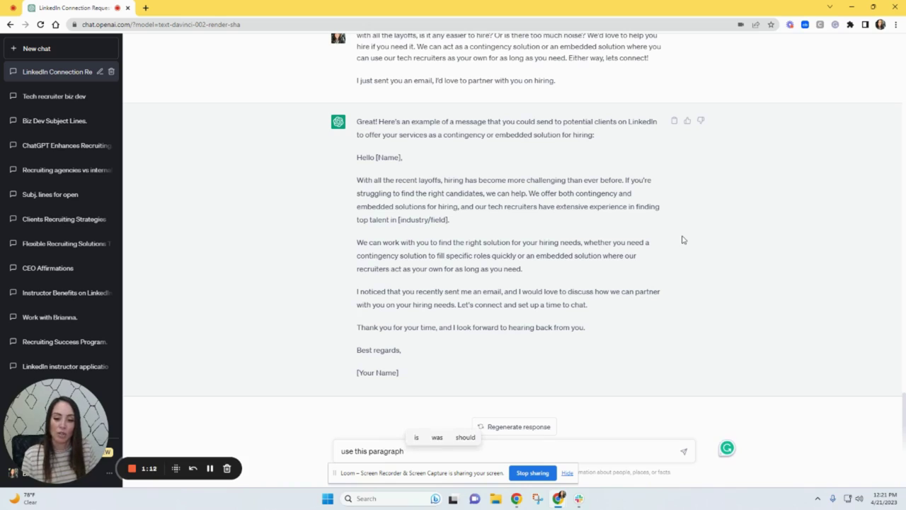
type("to come")
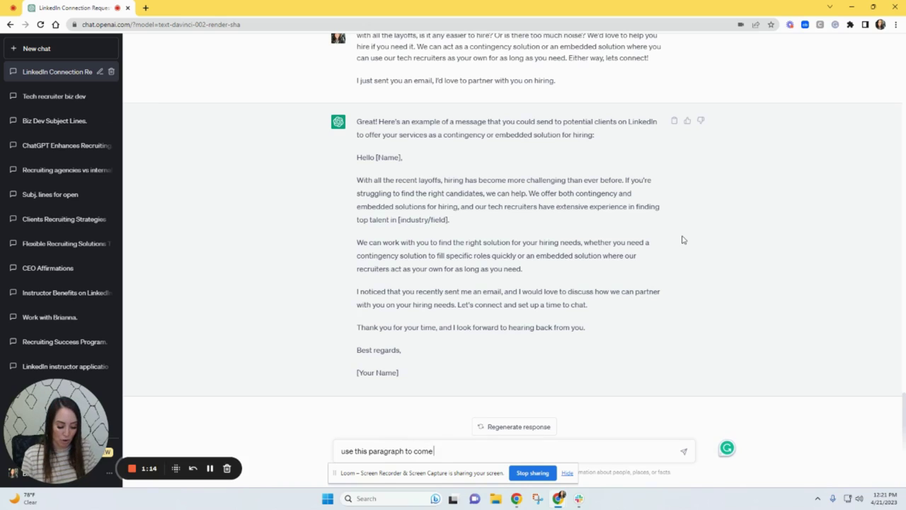
type(" up with a more c")
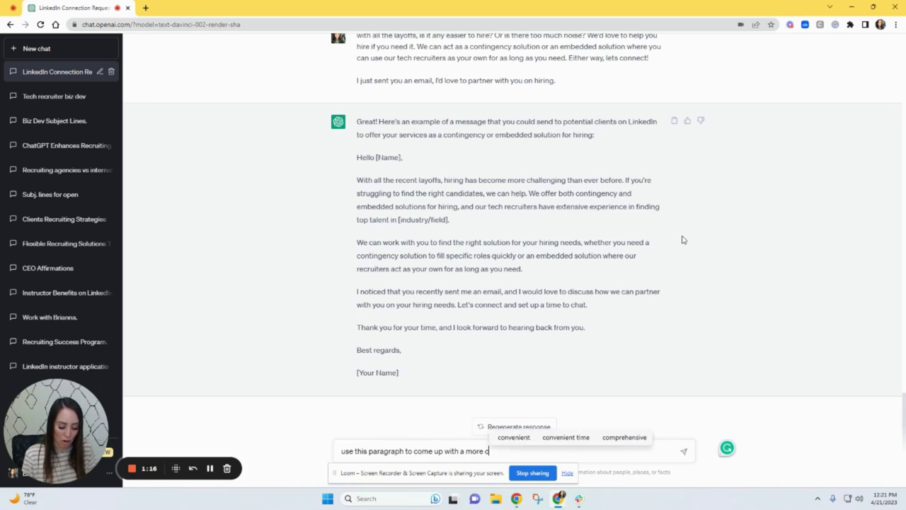
type("reaative message, ")
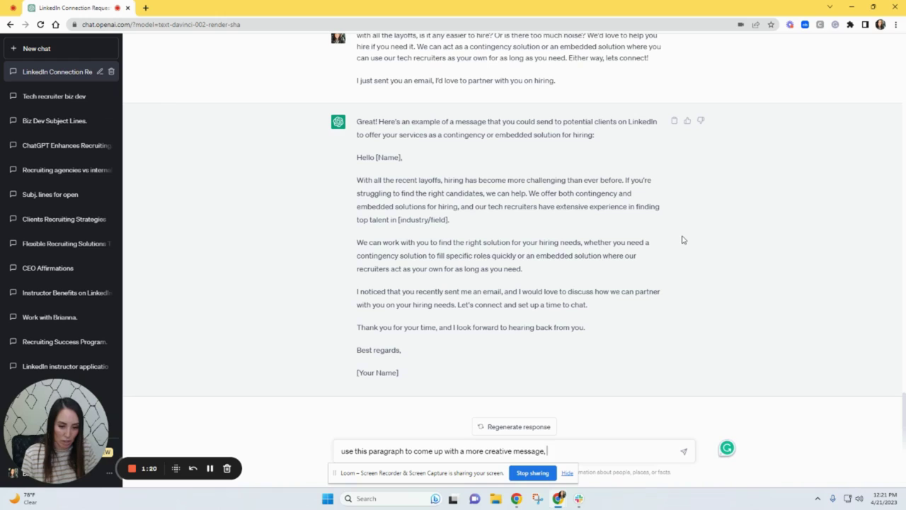
type("just as lo")
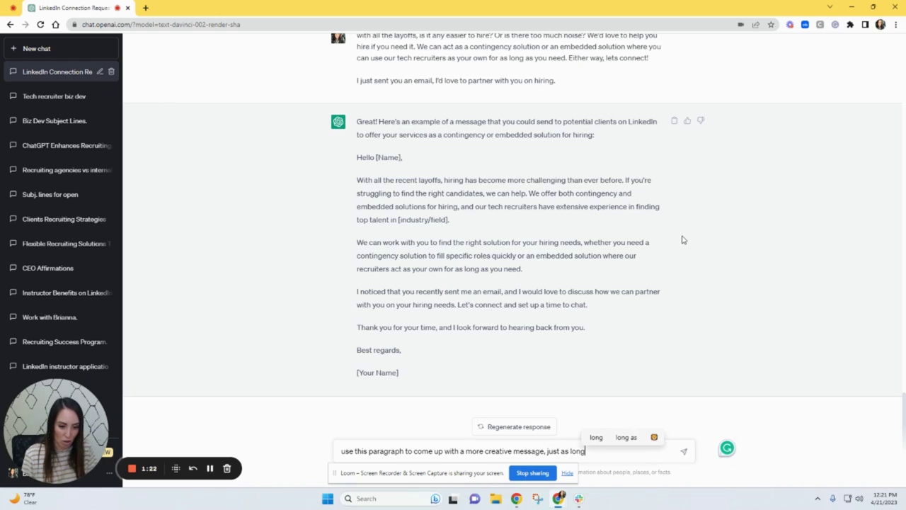
type("ng")
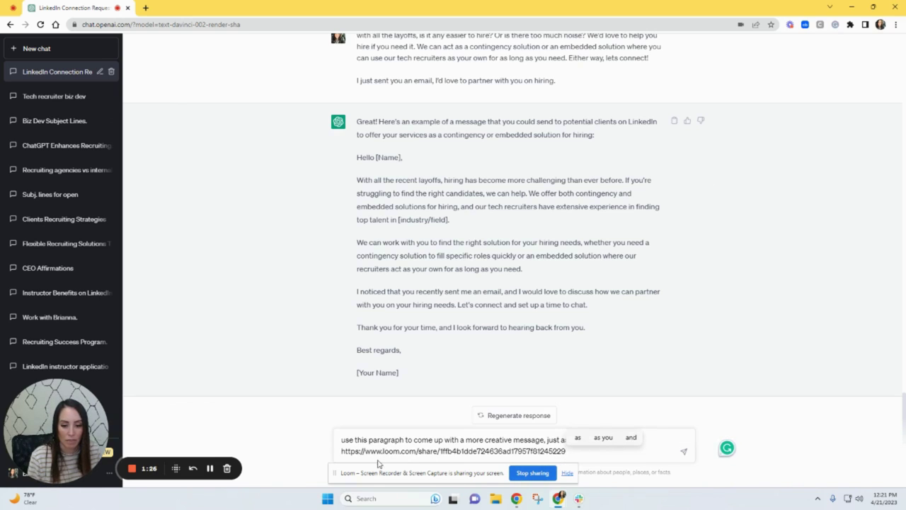
left_click_drag(343, 451, 564, 451)
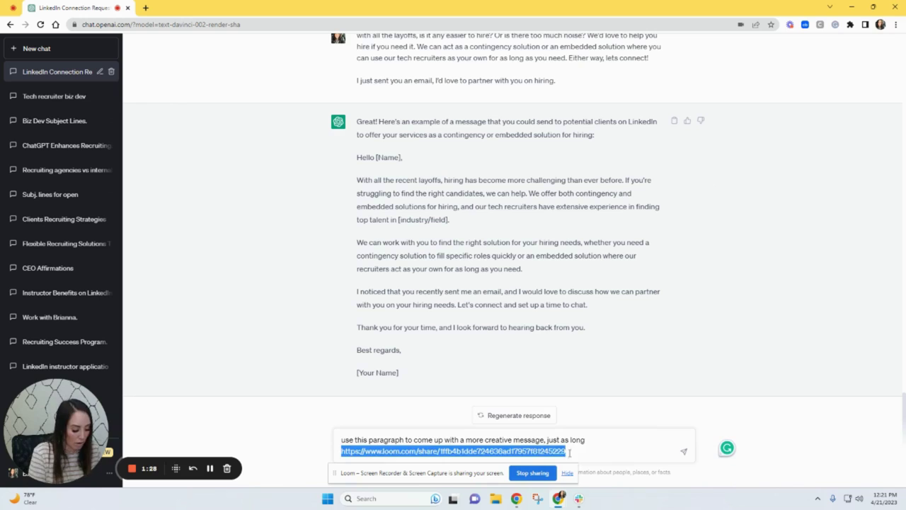
key("BackSpace")
key("BackSpace")
- Paste the earlier message's two paragraphs below the prompt, separated by a blank line, and send it
scroll(377, 93, "up", 1)
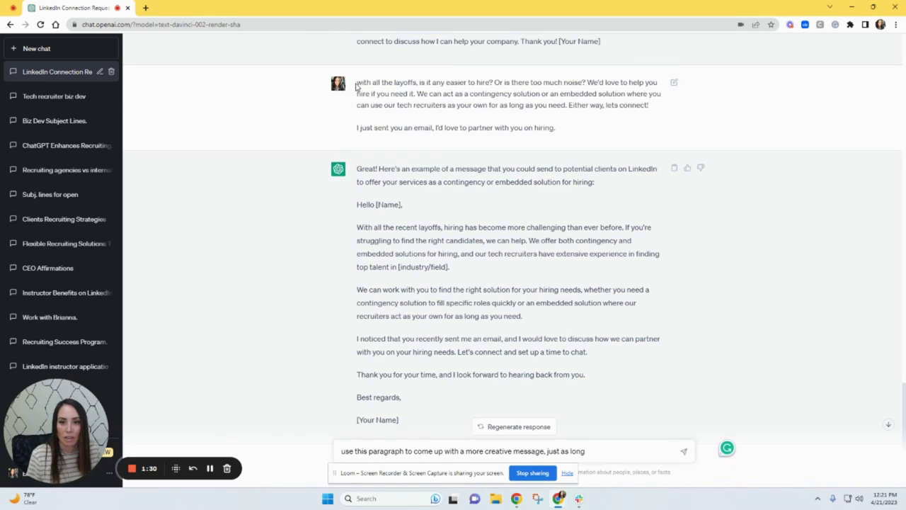
left_click_drag(356, 83, 577, 127)
key("ctrl+c")
scroll(587, 283, "down", 1)
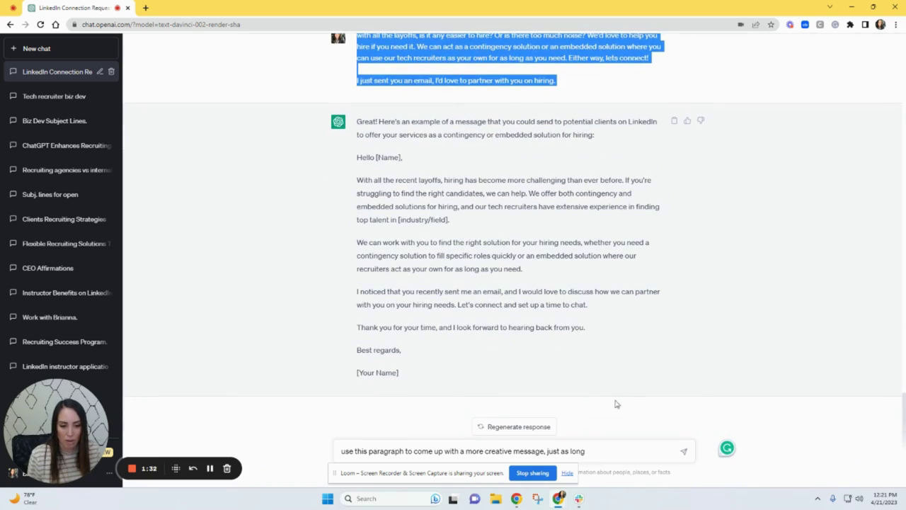
left_click(606, 453)
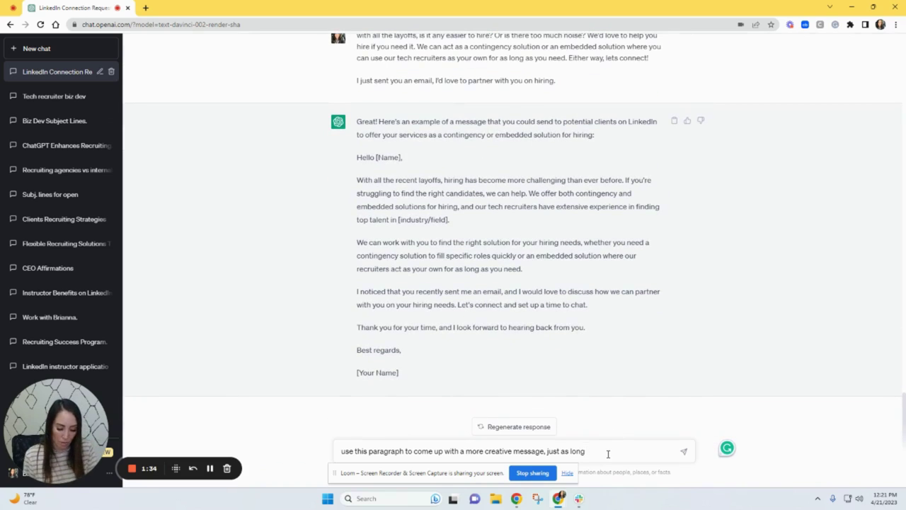
key("ctrl+v")
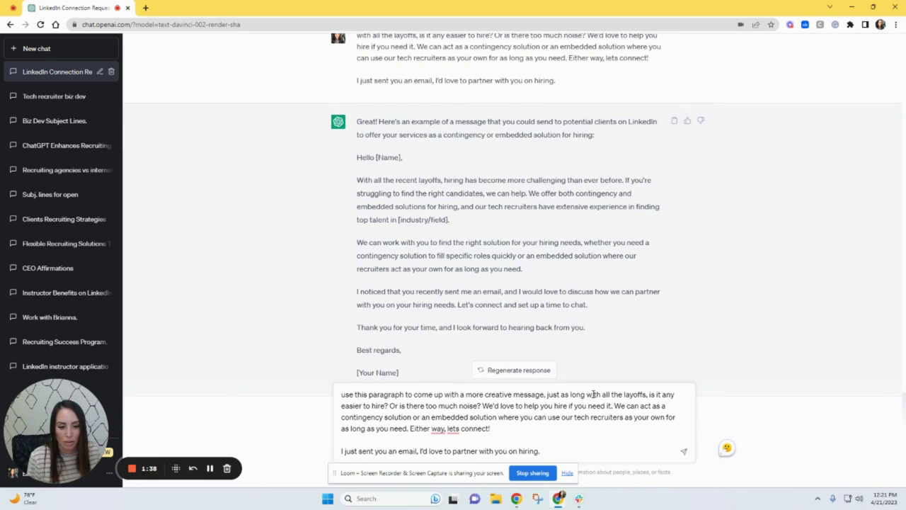
left_click(587, 395)
key("shift+Return")
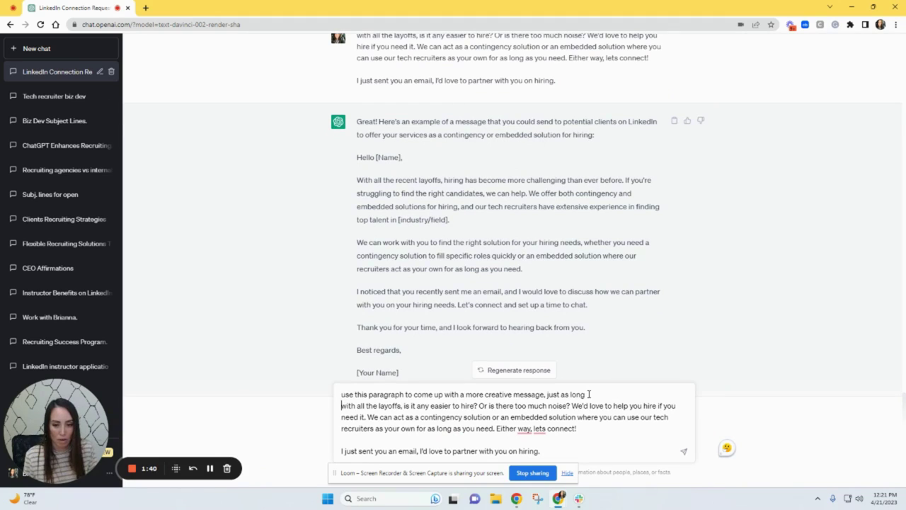
key("shift+Return")
key("Return")
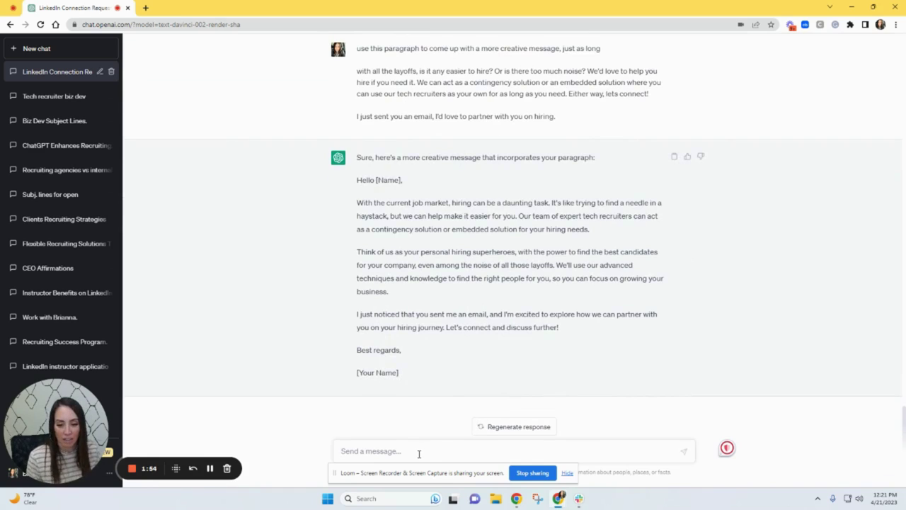
- Send 'make it 300 characters' to shorten the creative hiring pitch
type("make it")
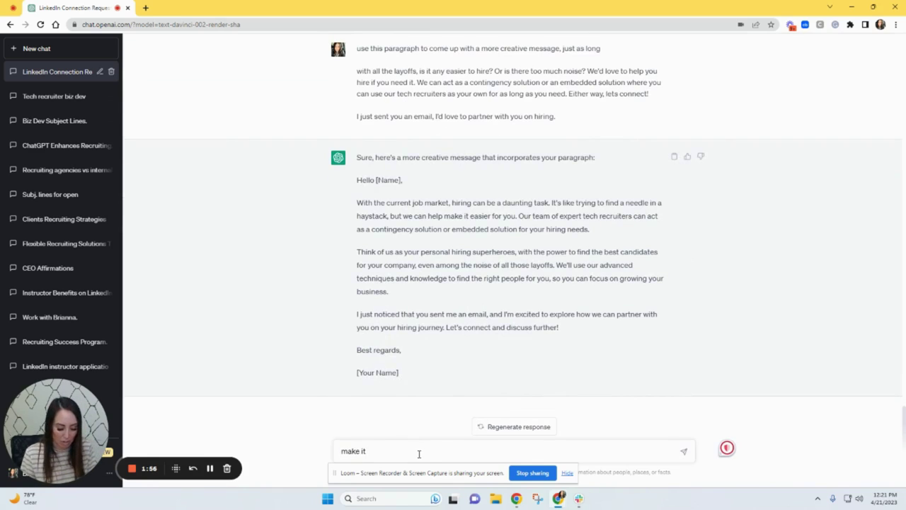
type(" 300 charac")
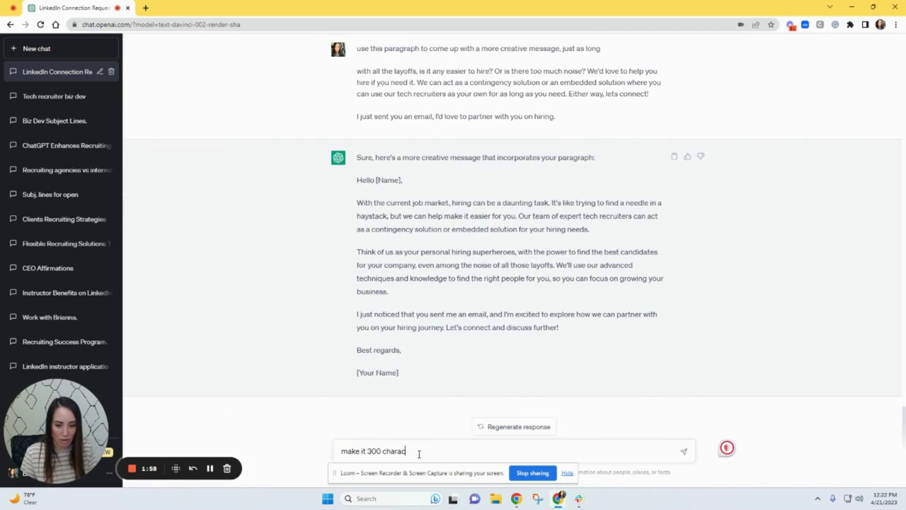
type("ters")
key("Return")
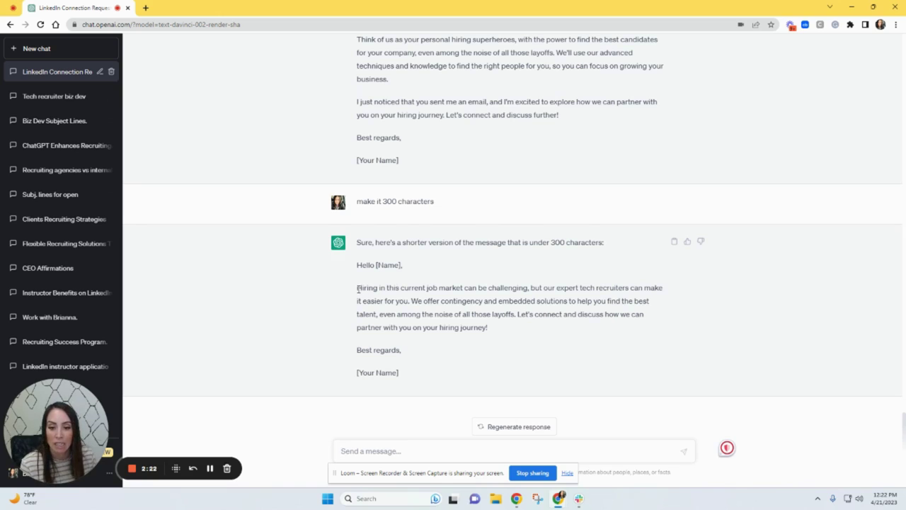
- Select and deselect the under-300-character pitch paragraph, then put the cursor in the message box
left_click_drag(358, 290, 502, 327)
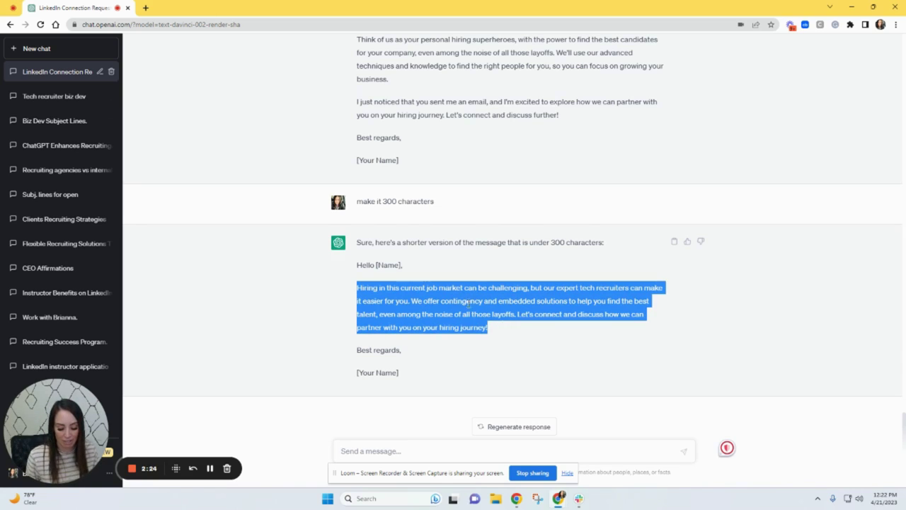
left_click(517, 322)
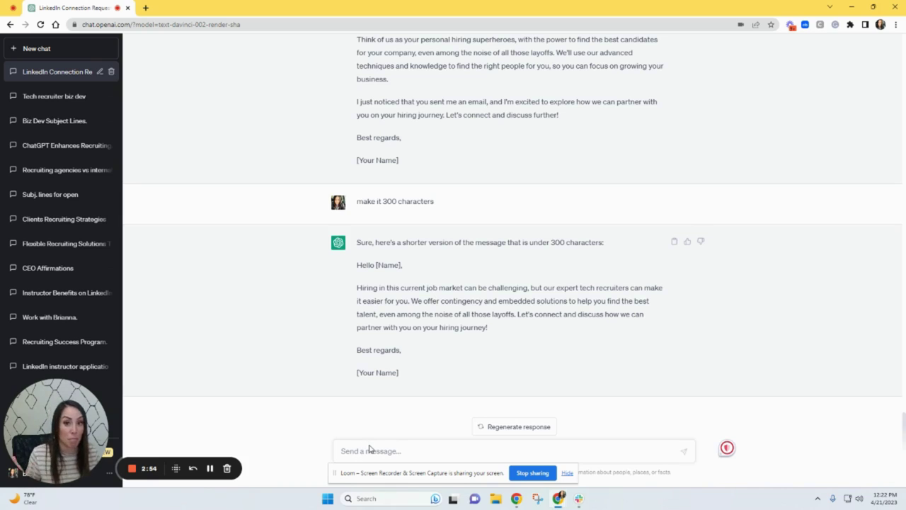
left_click(386, 453)
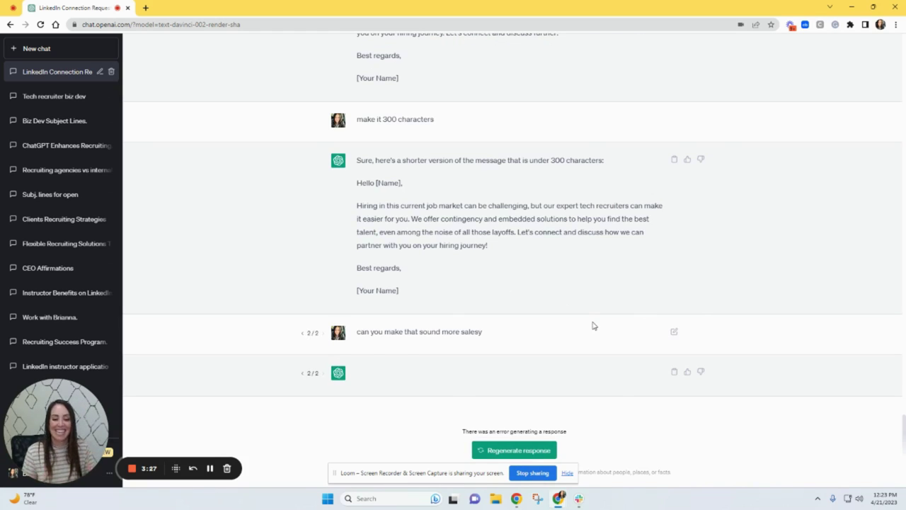